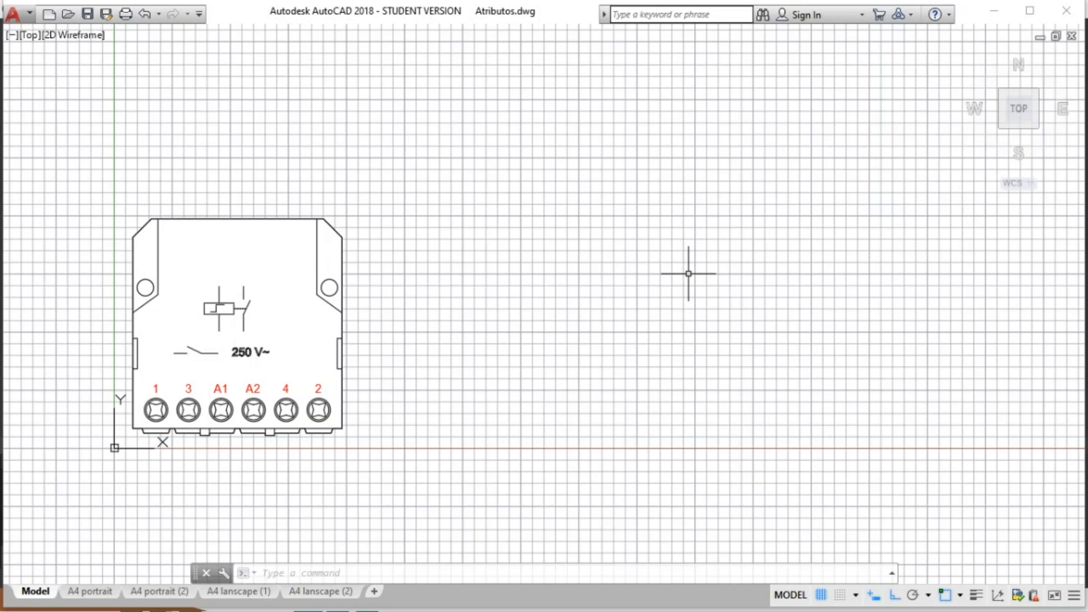
# Insert the Proteções_QDFL block beside the relay drawing, keeping uniform scale 1 and the default rotation of 0
pyautogui.write('I')
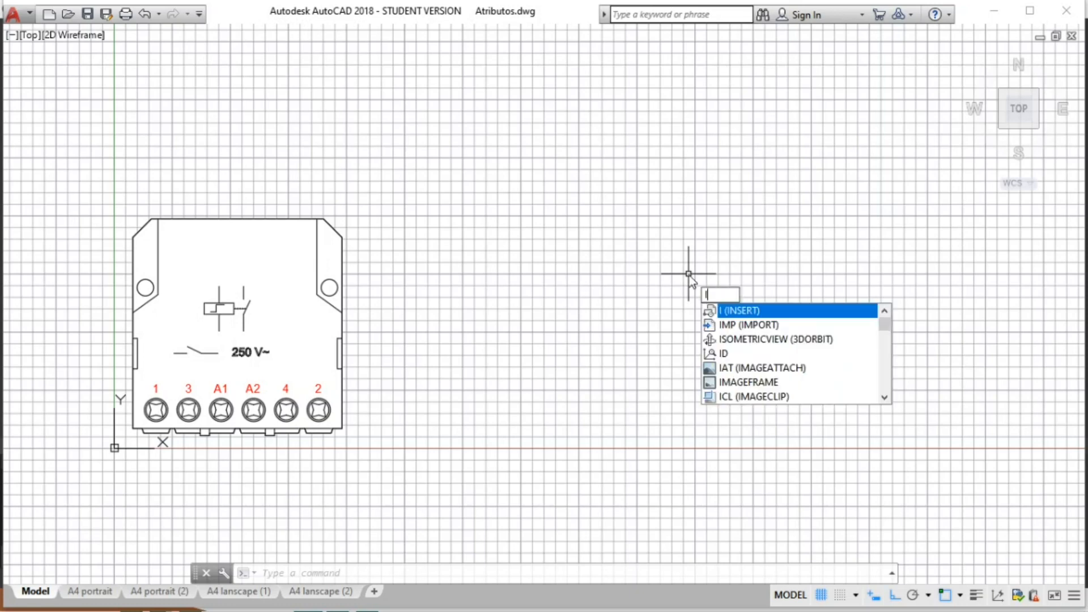
pyautogui.press('Return')
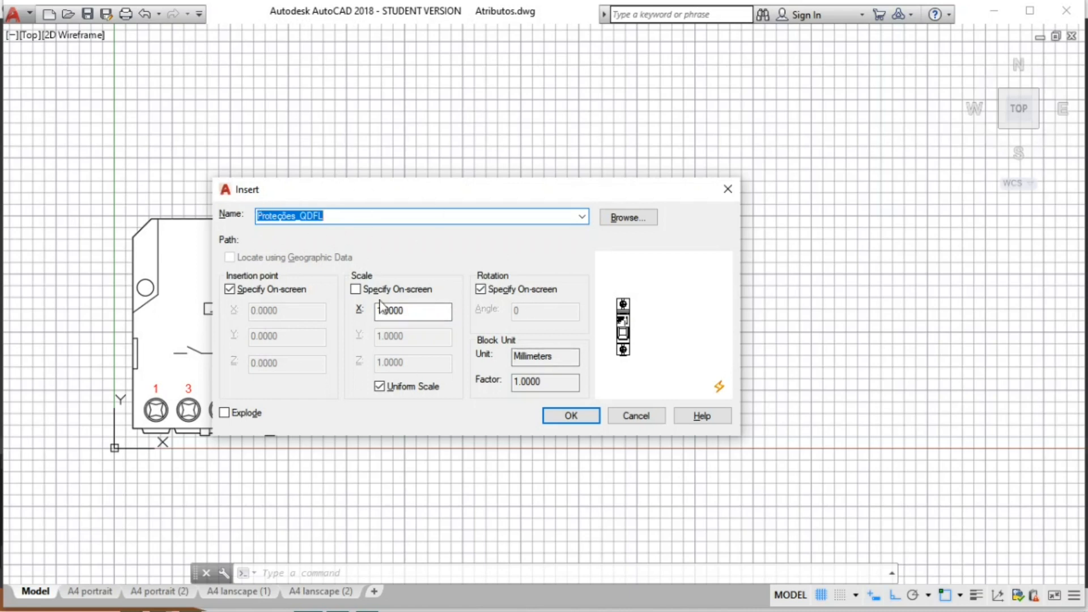
pyautogui.moveTo(439, 193); pyautogui.dragTo(518, 176)
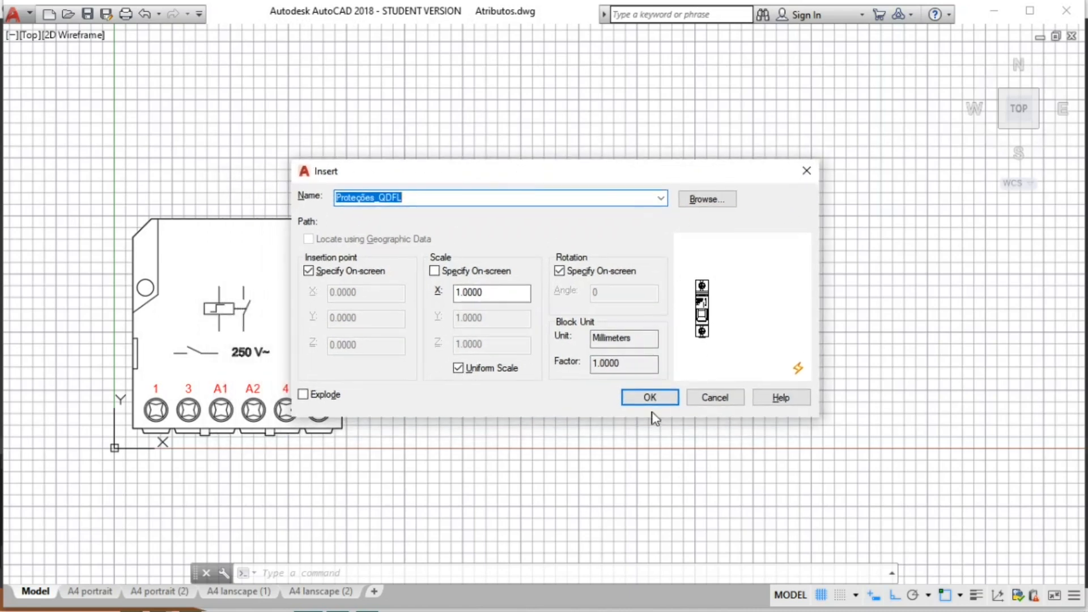
pyautogui.click(646, 399)
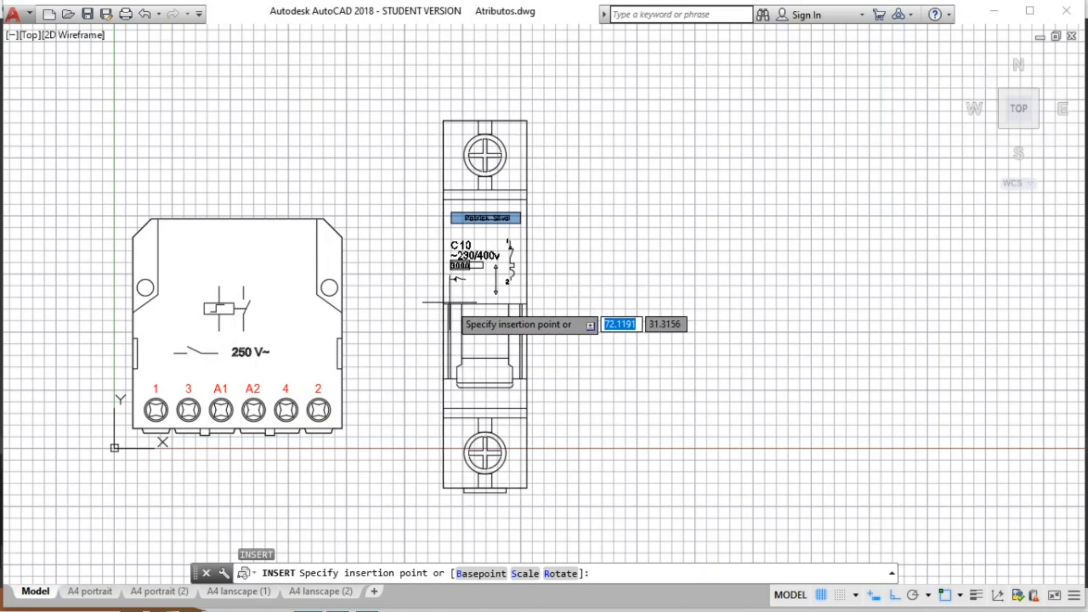
pyautogui.click(460, 298)
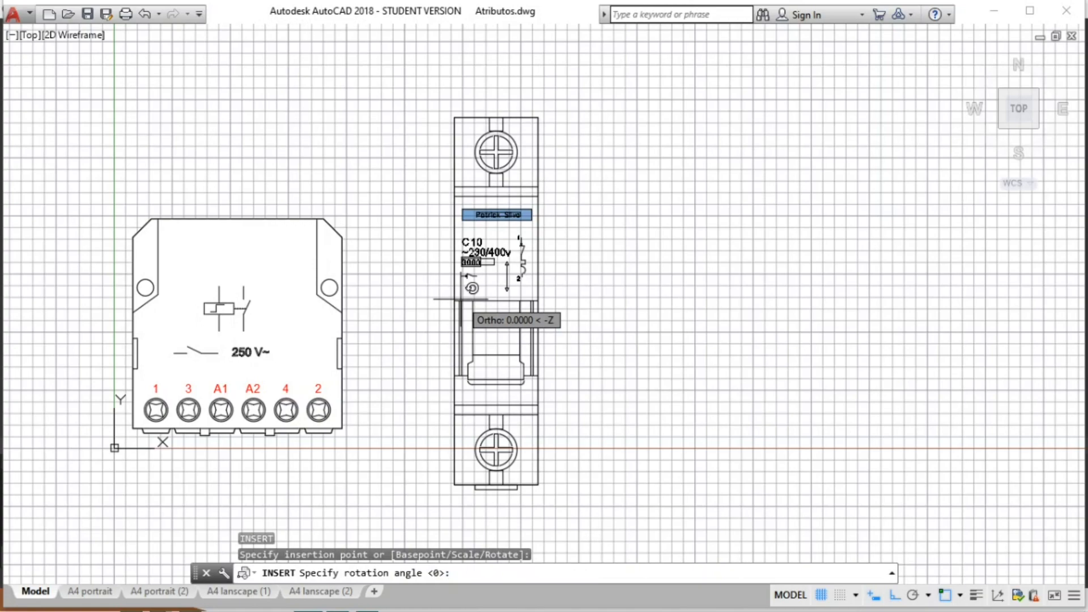
pyautogui.press('Return')
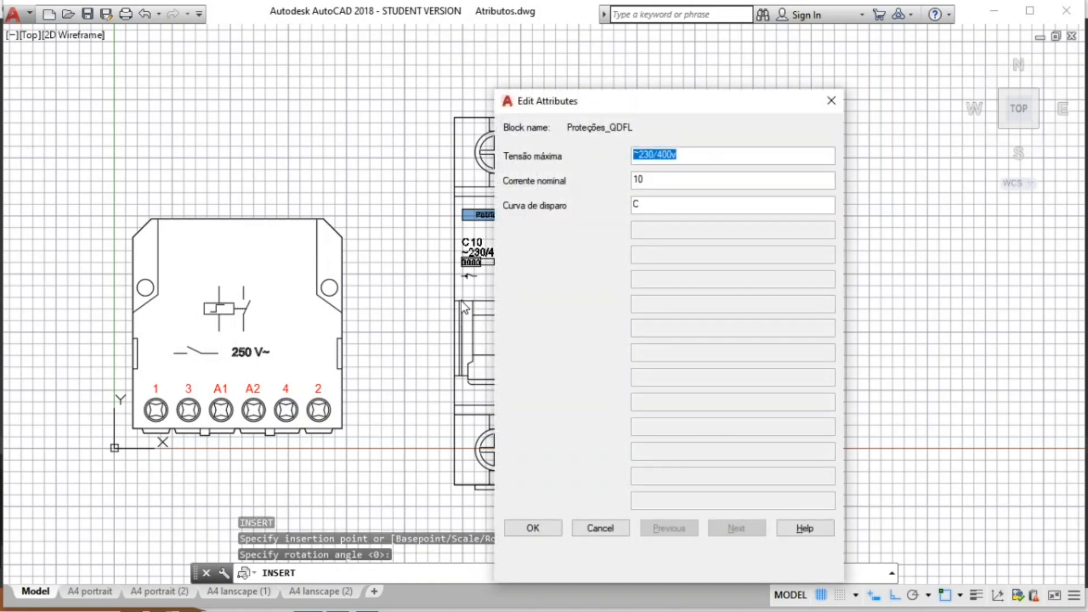
# Fill in the inserted breaker's attributes with maximum voltage ~250/400v, nominal current 25 and trip curve B
pyautogui.moveTo(676, 101); pyautogui.dragTo(610, 56)
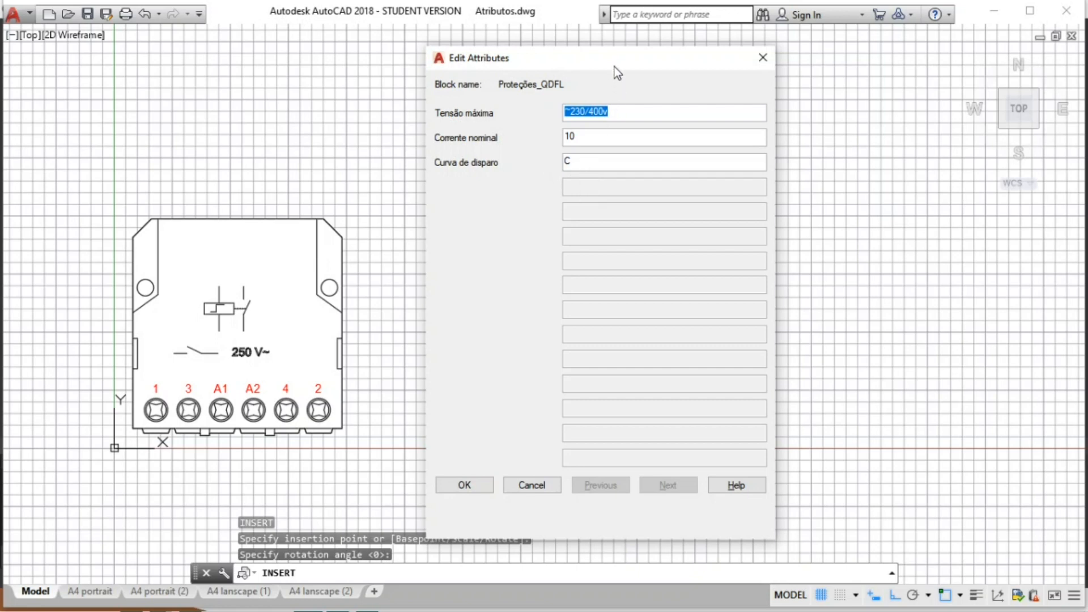
pyautogui.moveTo(625, 60)
pyautogui.mouseDown()
pyautogui.moveTo(661, 67)
pyautogui.moveTo(749, 51)
pyautogui.mouseUp()
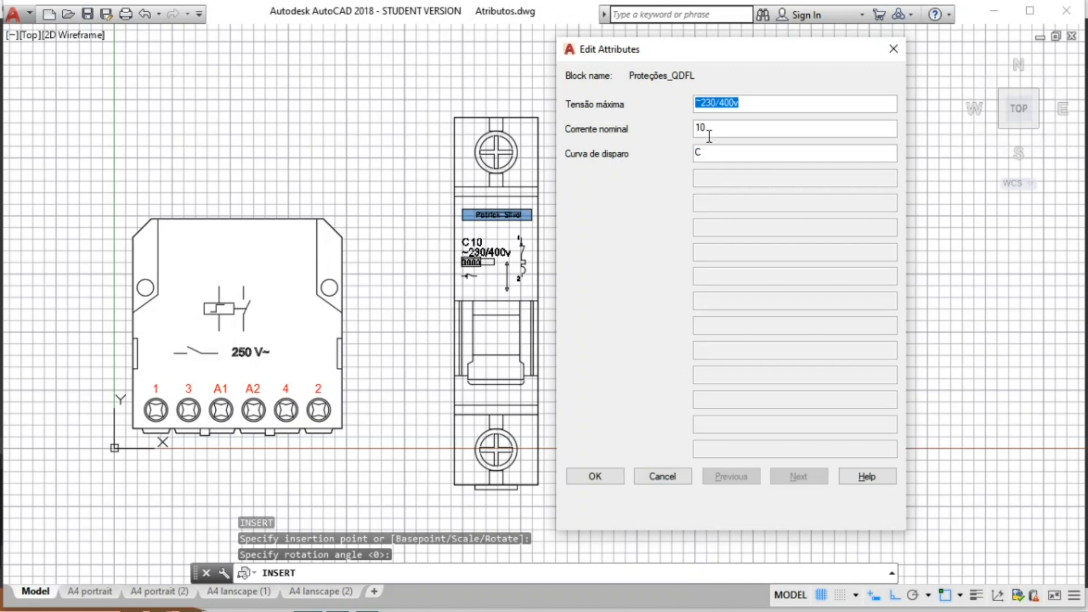
pyautogui.moveTo(710, 152); pyautogui.dragTo(695, 154)
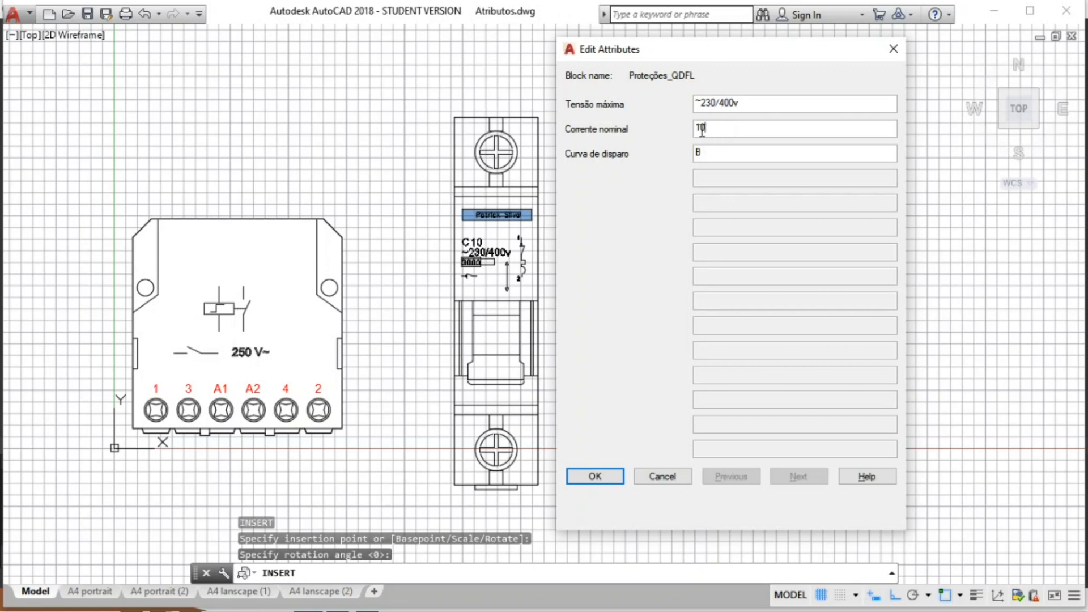
pyautogui.moveTo(708, 128); pyautogui.dragTo(692, 134)
pyautogui.write('25')
pyautogui.doubleClick(712, 104)
pyautogui.click(713, 104)
pyautogui.press('BackSpace')
pyautogui.write('5')
pyautogui.click(605, 476)
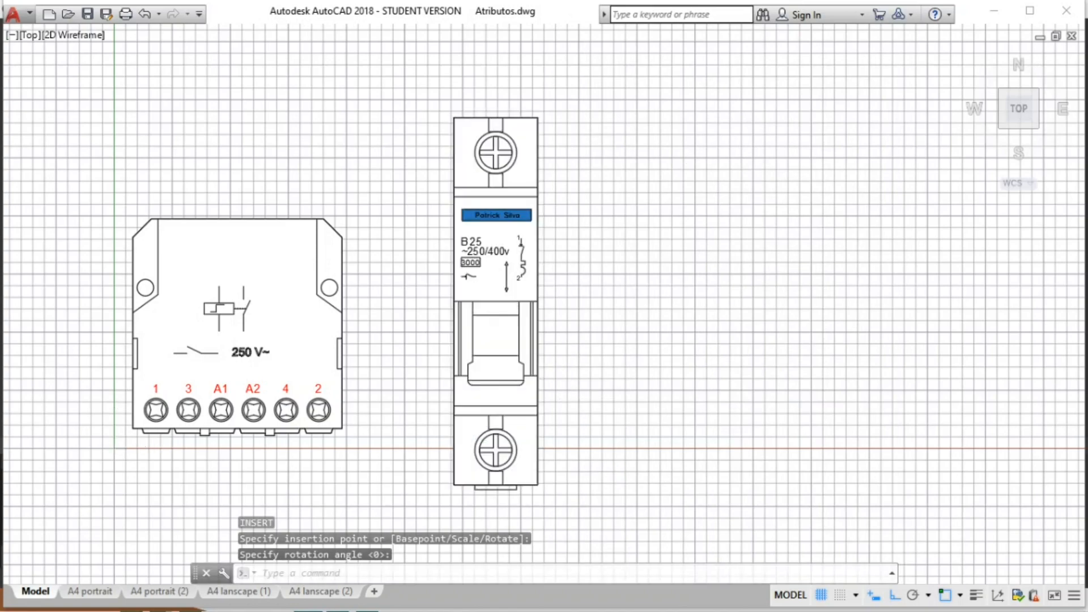
pyautogui.scroll(2, 503, 306)
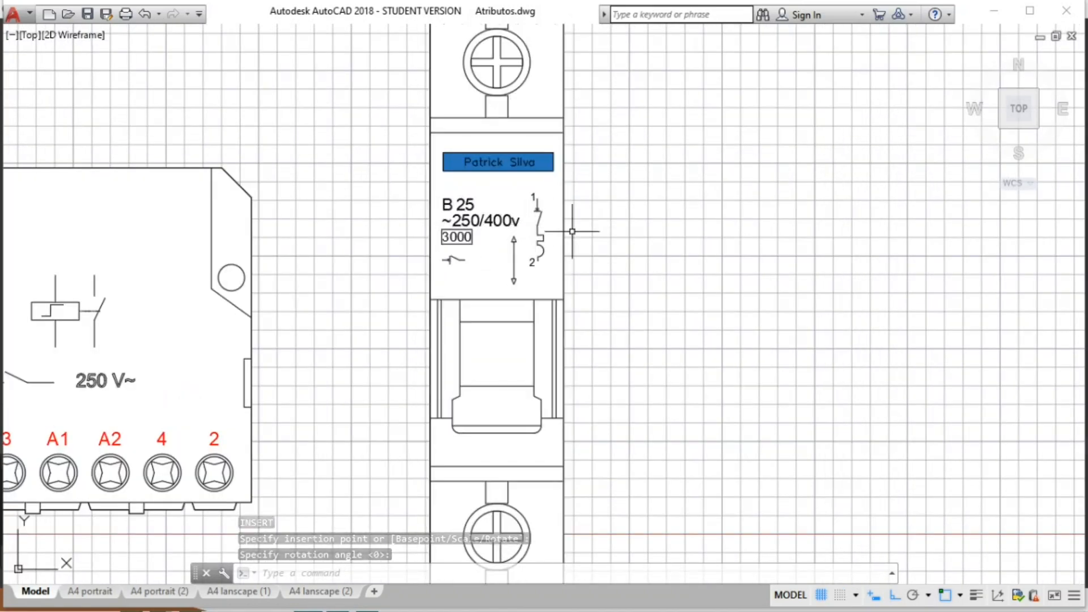
# Copy the breaker block horizontally to the free space on its right, using its upper-left corner as base point
pyautogui.scroll(-4, 567, 232)
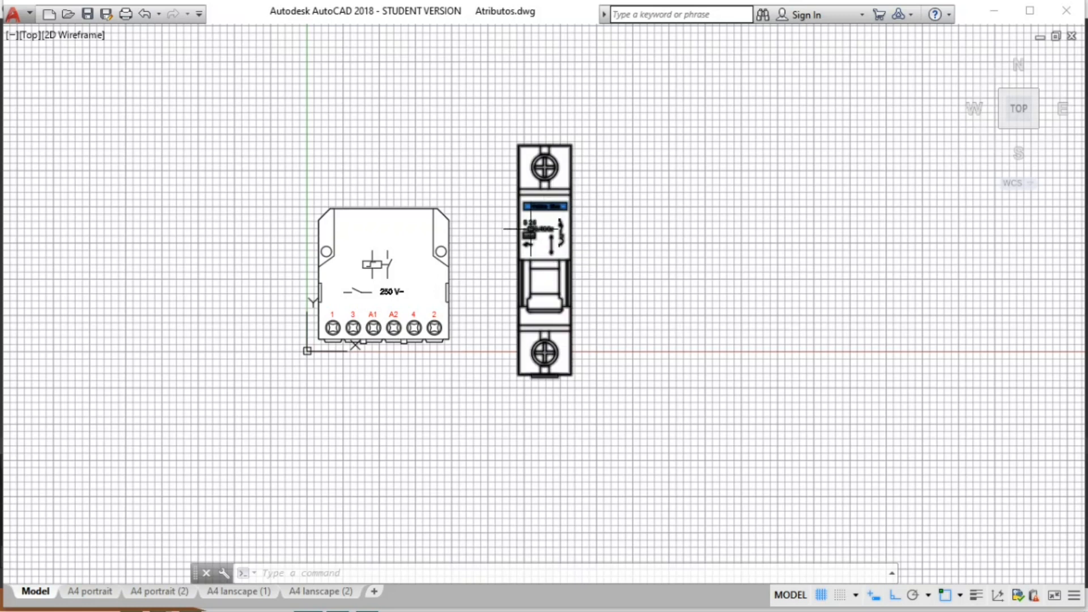
pyautogui.click(571, 234)
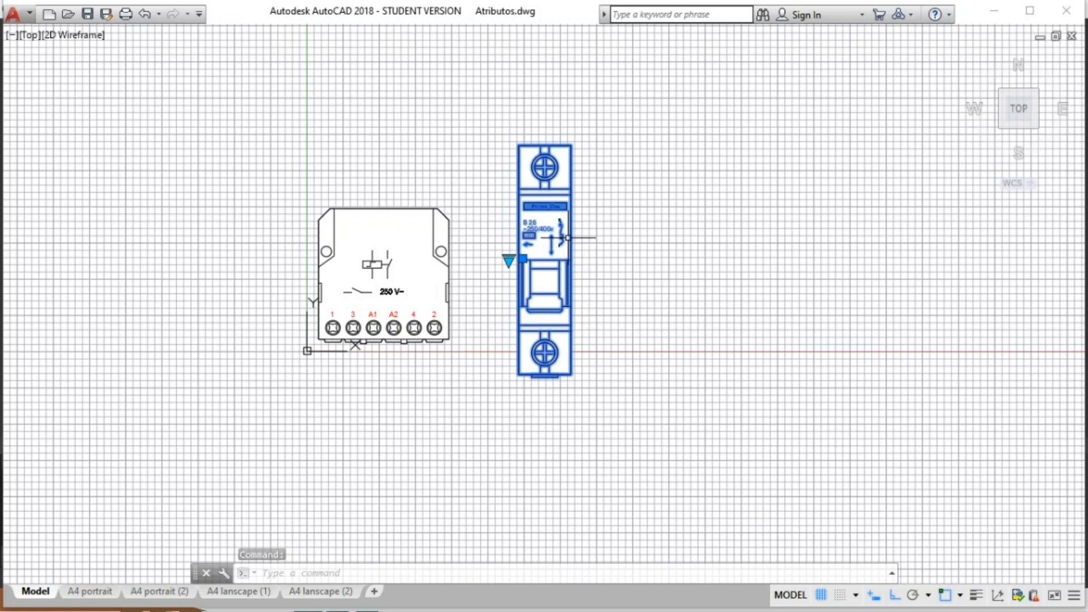
pyautogui.write('cp')
pyautogui.press('Return')
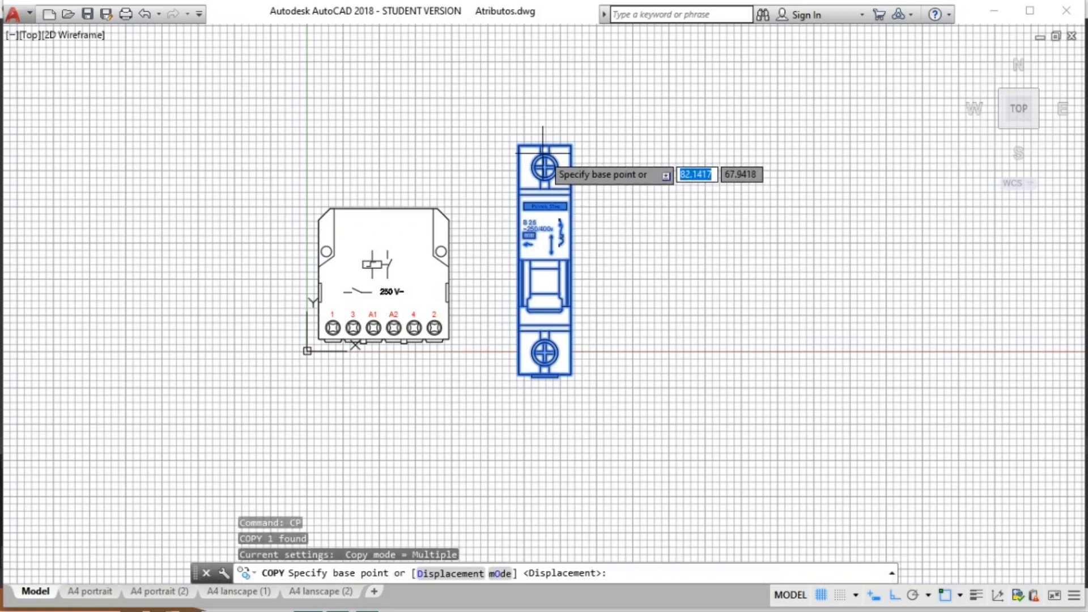
pyautogui.click(516, 146)
pyautogui.click(671, 146)
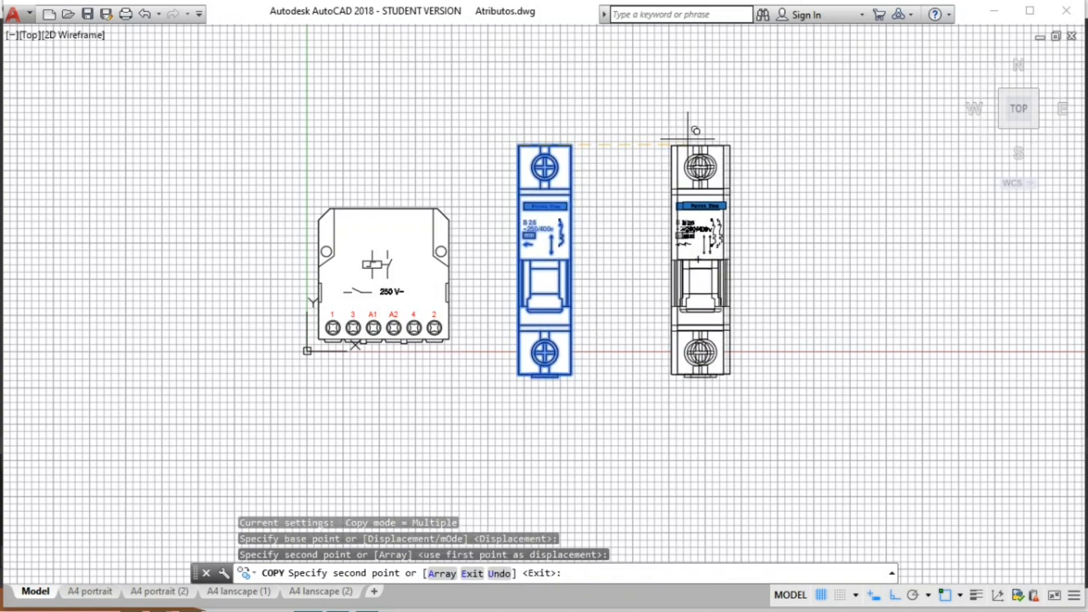
pyautogui.press('Escape')
# Edit the copied breaker's attributes and set its maximum voltage (VMAX1) to ~200/300v
pyautogui.scroll(2, 748, 213)
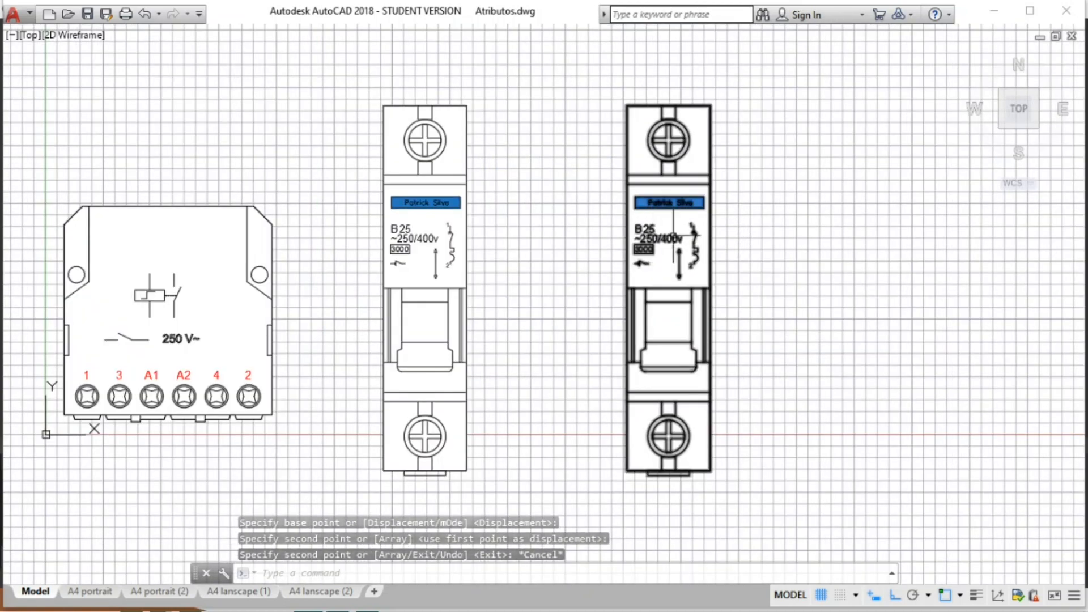
pyautogui.doubleClick(666, 241)
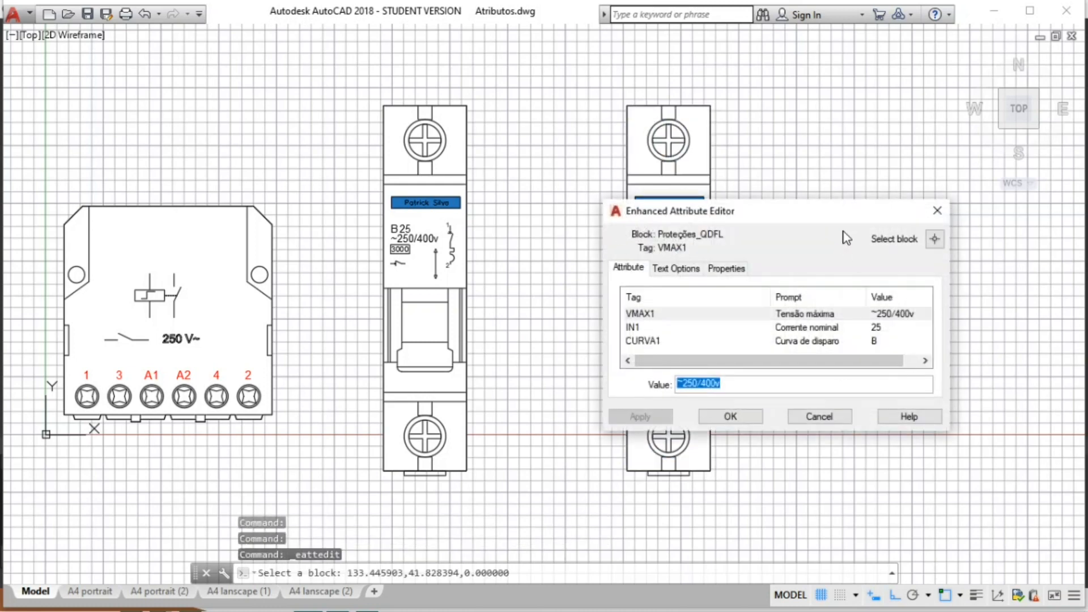
pyautogui.moveTo(850, 221); pyautogui.dragTo(952, 167)
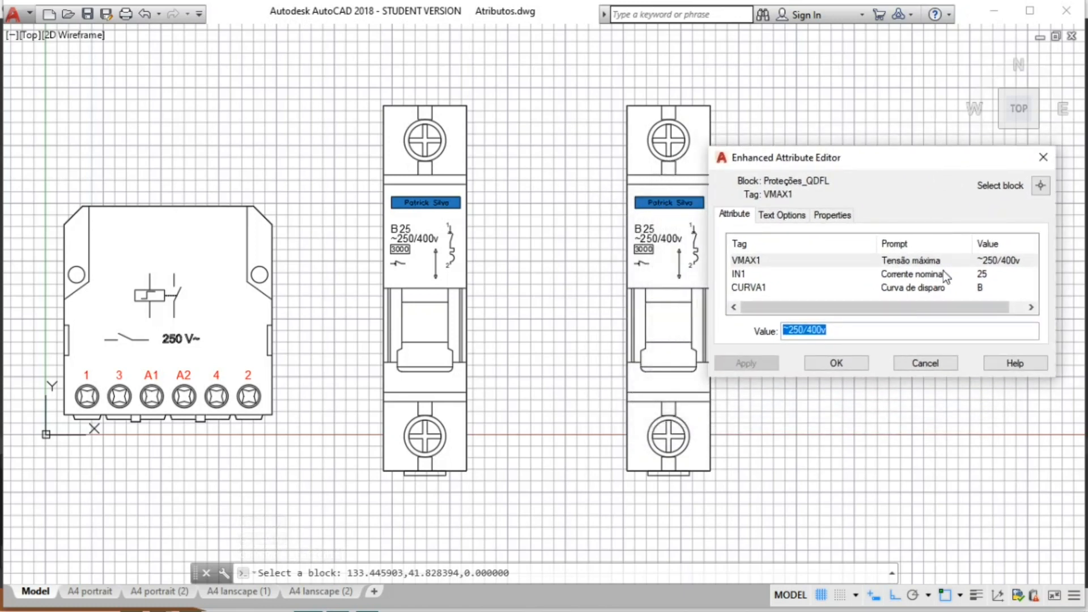
pyautogui.click(990, 263)
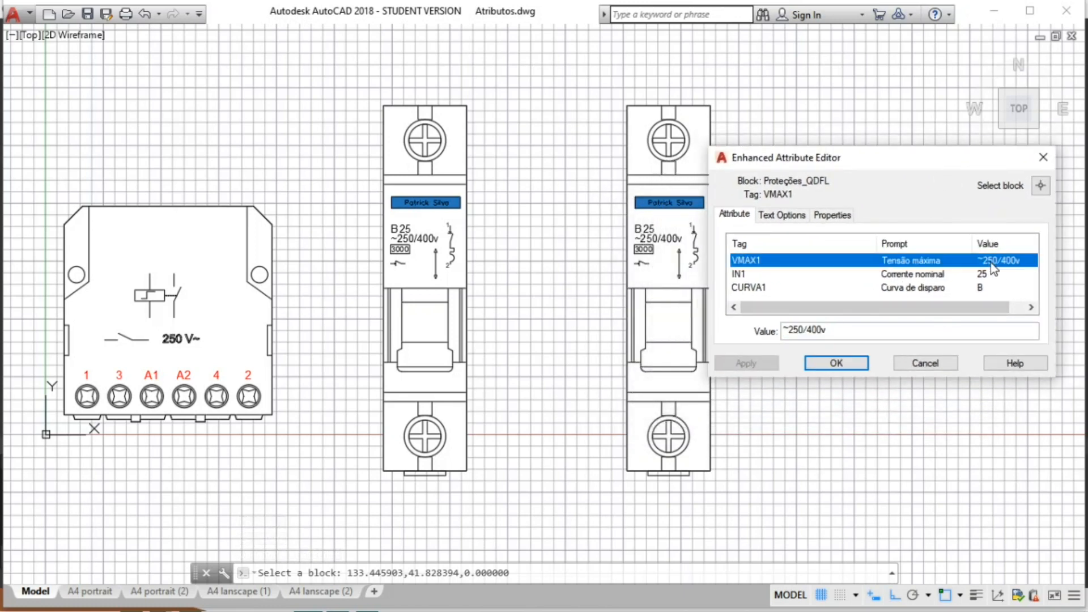
pyautogui.click(800, 333)
pyautogui.doubleClick(800, 333)
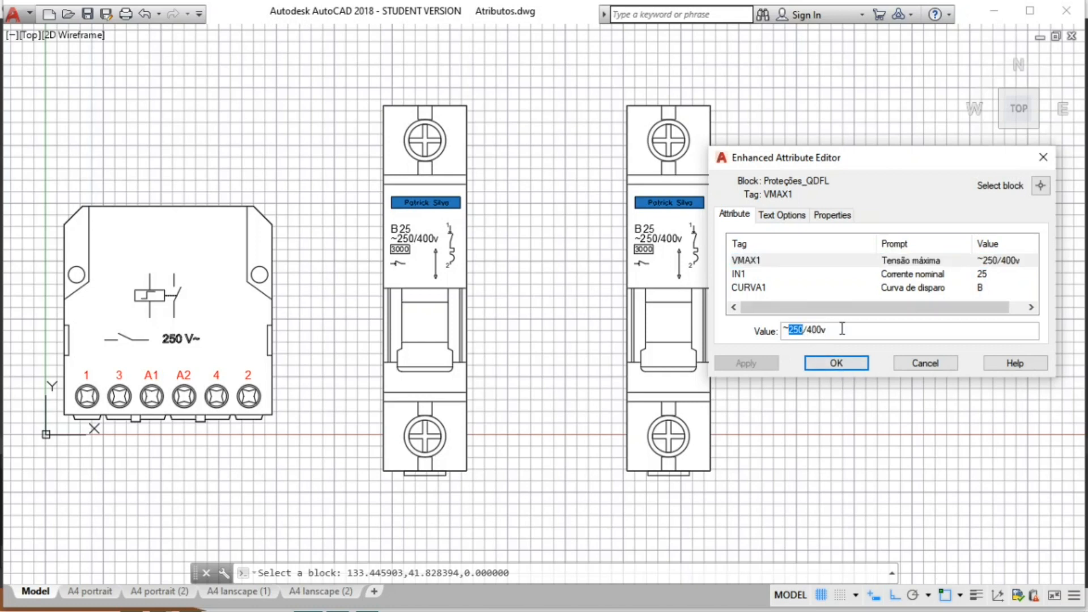
pyautogui.click(799, 333)
pyautogui.press('BackSpace')
pyautogui.write('0')
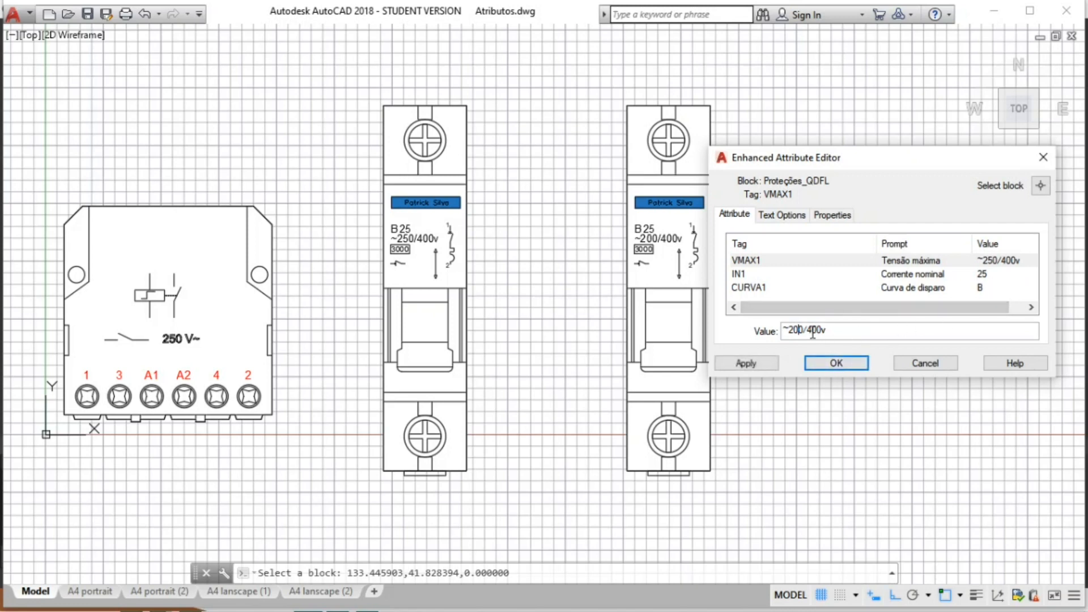
pyautogui.press('BackSpace')
pyautogui.write('3')
pyautogui.click(749, 365)
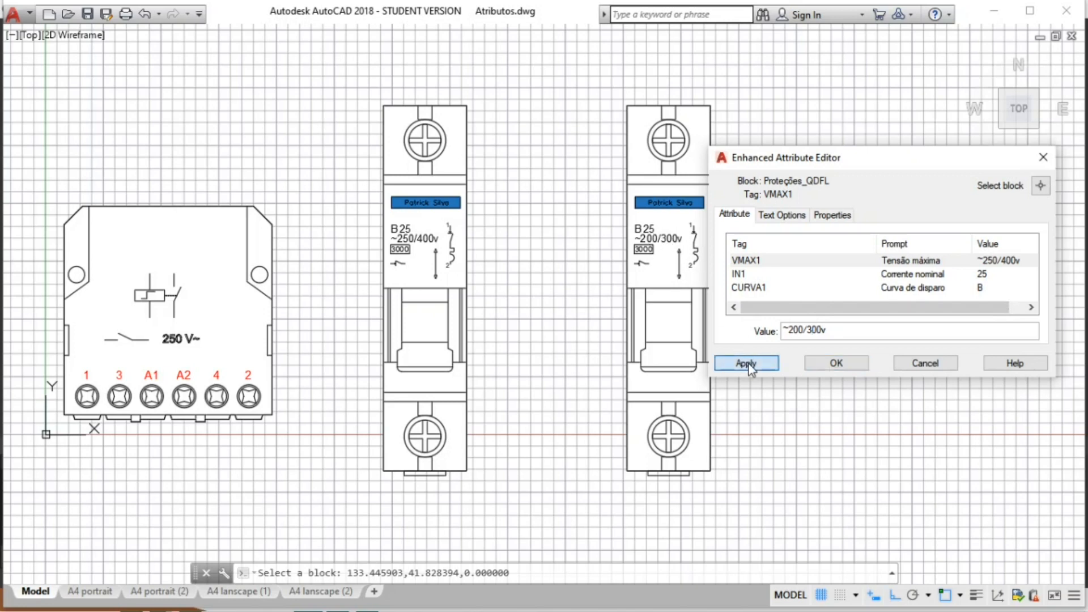
# Set the copied breaker's nominal current attribute (IN1) to 5
pyautogui.click(764, 273)
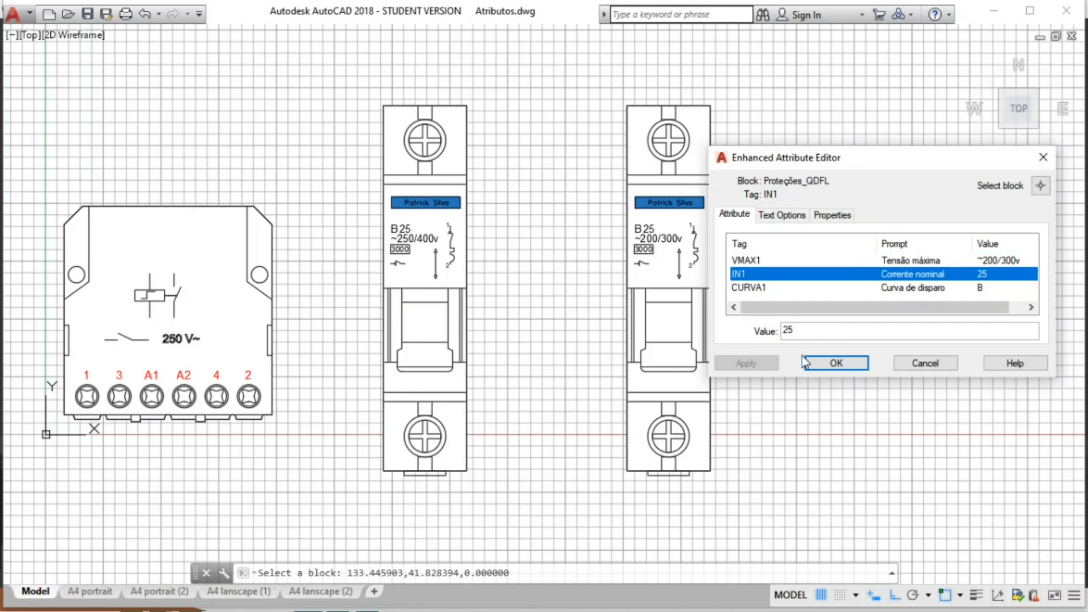
pyautogui.click(788, 332)
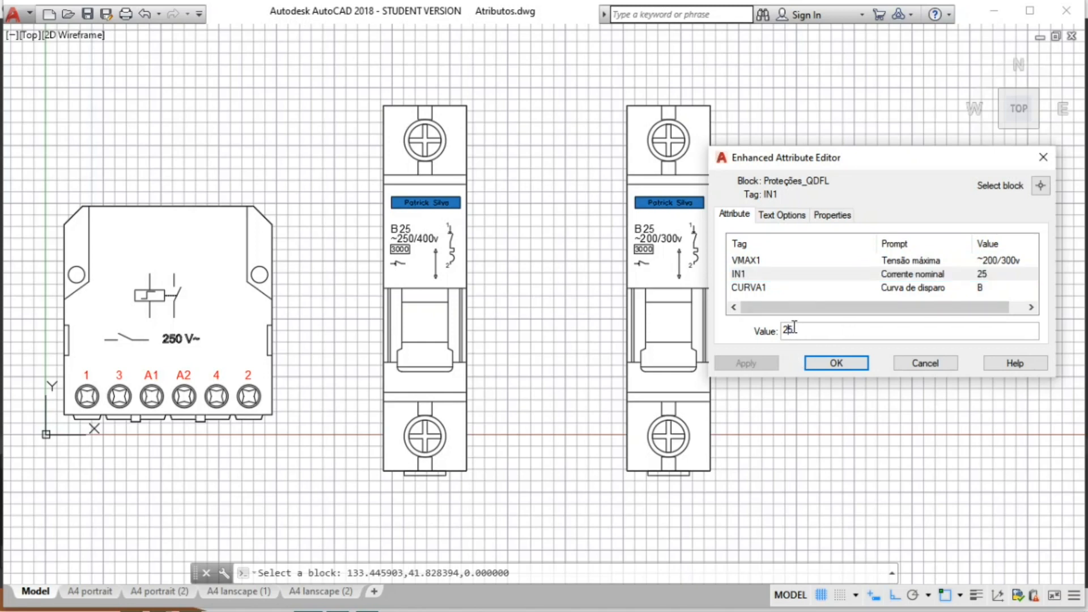
pyautogui.press('BackSpace')
pyautogui.click(825, 357)
# Set the copied breaker's trip curve attribute (CURVA1) to D and accept the attribute changes
pyautogui.click(930, 288)
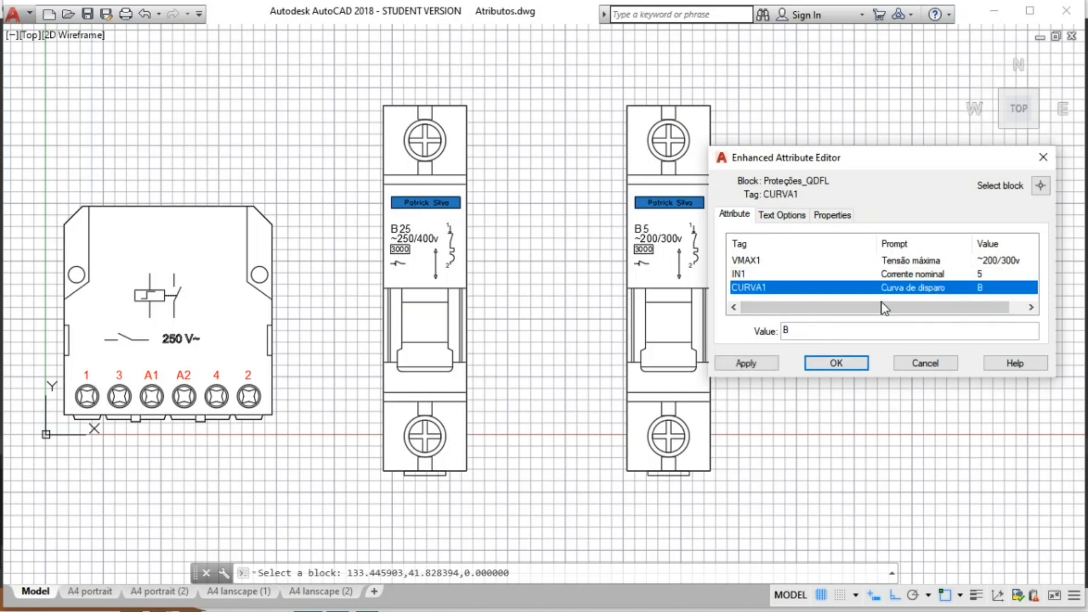
pyautogui.click(818, 331)
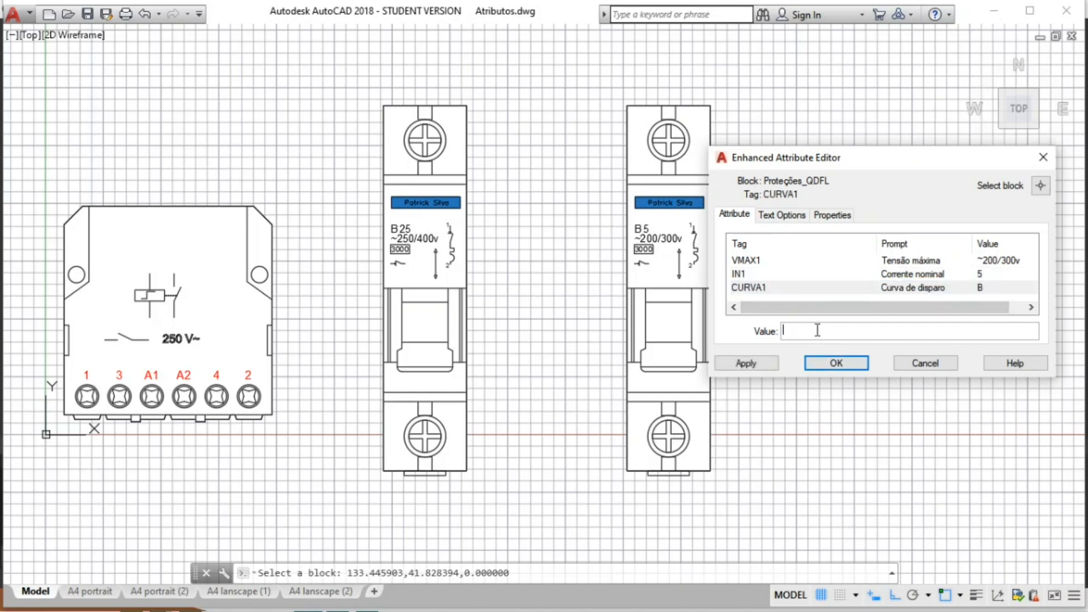
pyautogui.write('d')
pyautogui.write('D')
pyautogui.click(746, 363)
pyautogui.click(837, 363)
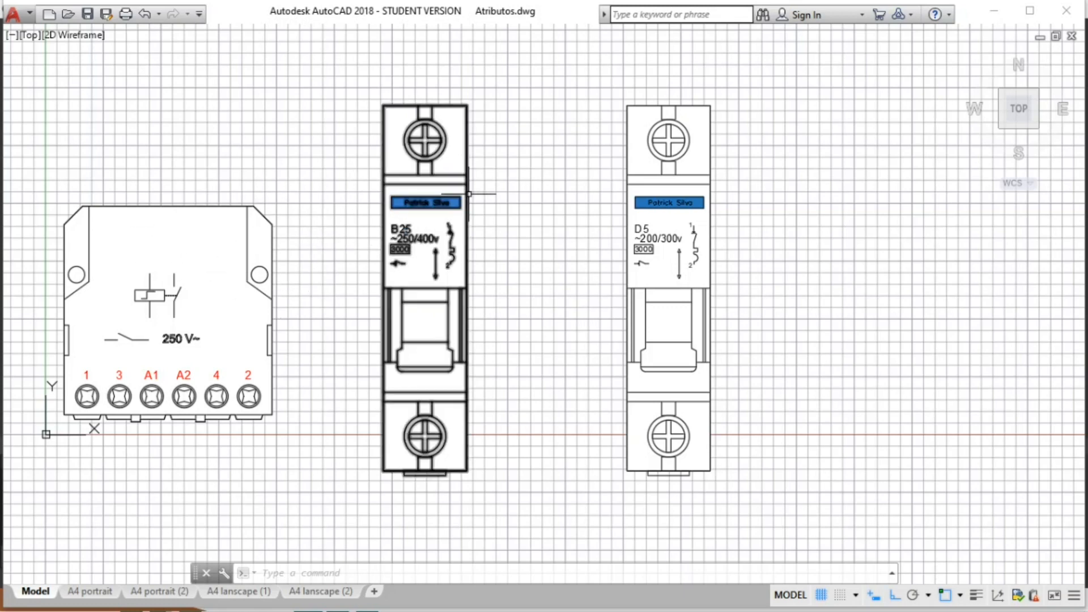
# Erase both breaker blocks from the drawing
pyautogui.moveTo(469, 194)
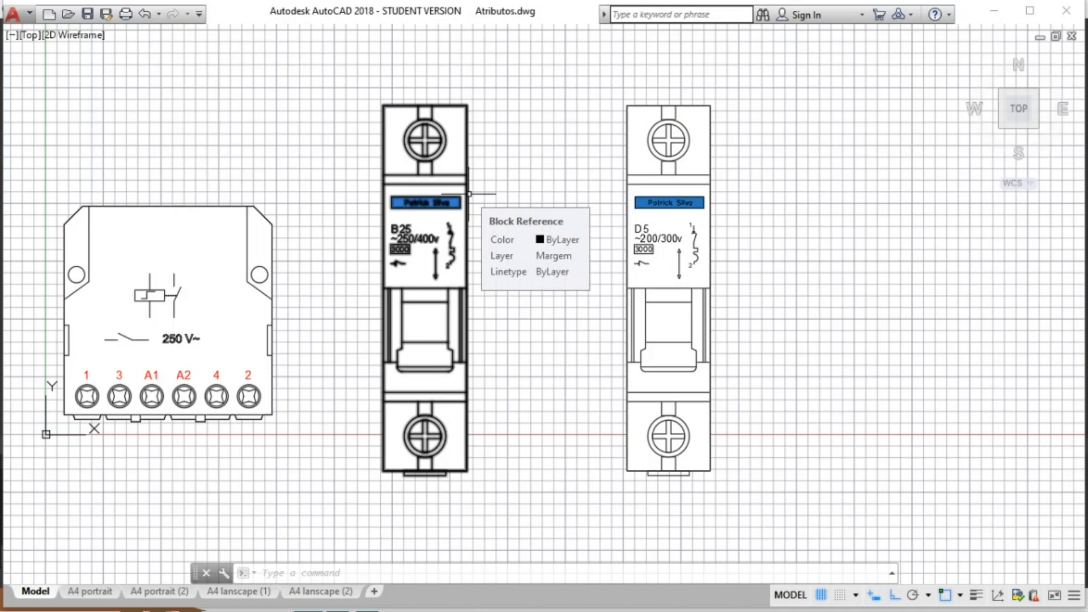
pyautogui.click(760, 74)
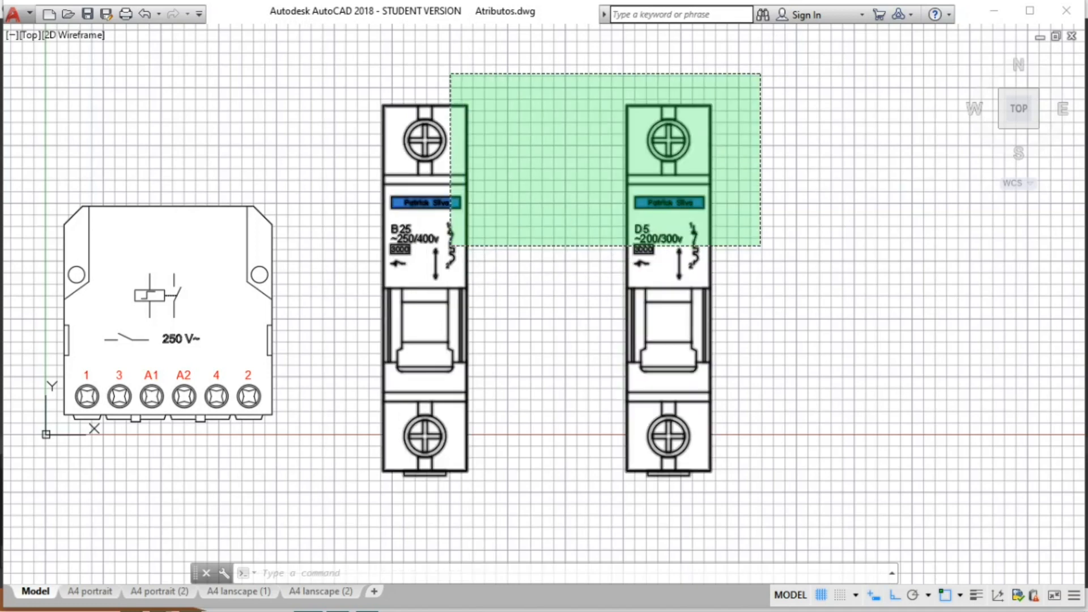
pyautogui.click(451, 246)
pyautogui.press('Delete')
pyautogui.moveTo(427, 259); pyautogui.dragTo(779, 213, button='middle')
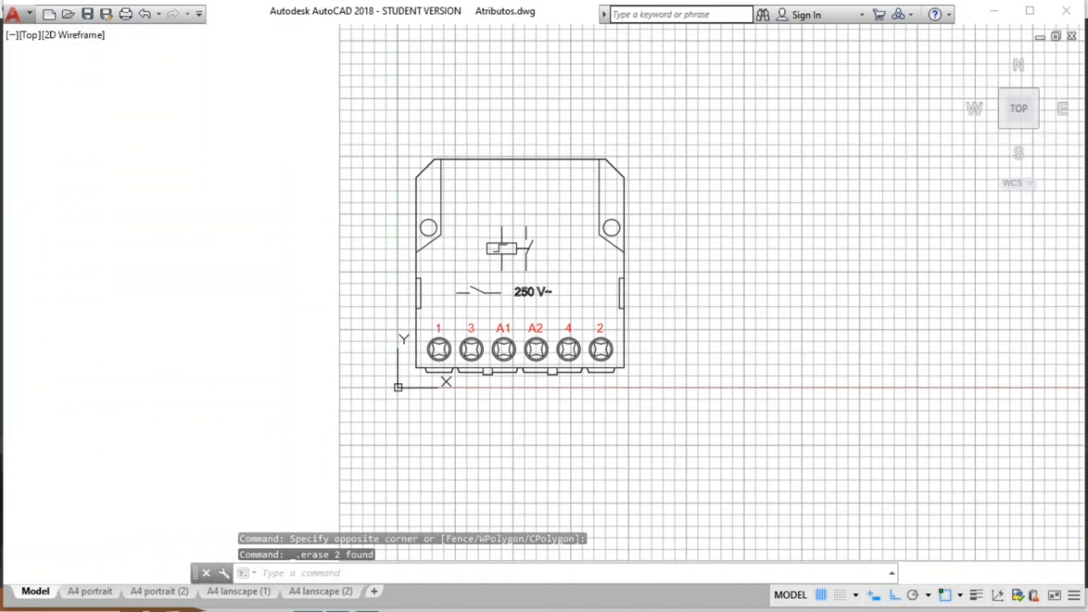
pyautogui.scroll(2, 501, 244)
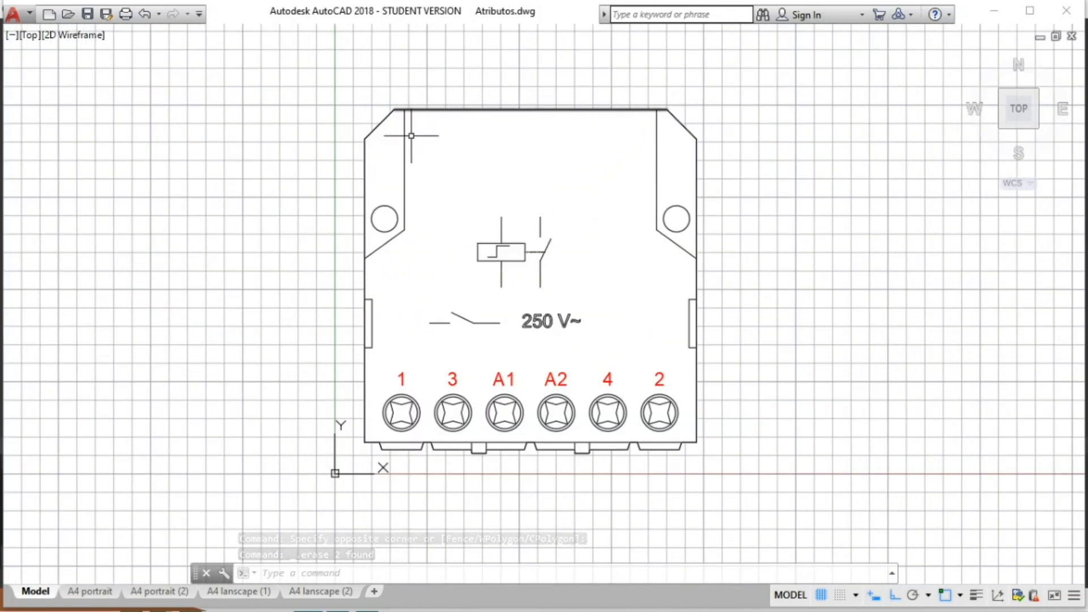
pyautogui.click(430, 80)
pyautogui.click(369, 164)
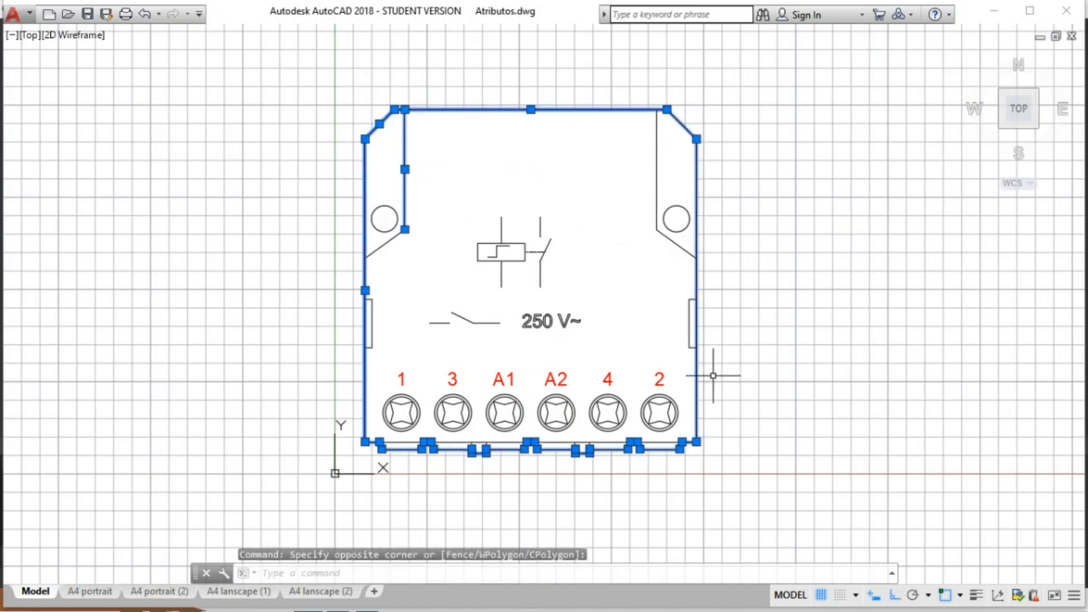
pyautogui.press('Escape')
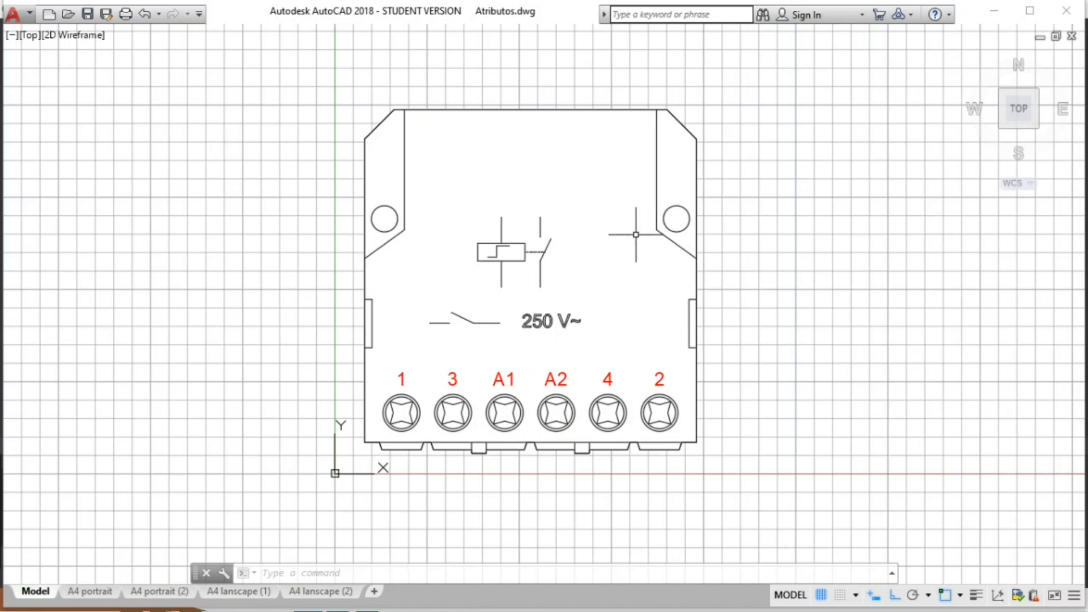
# Start a new attribute definition for the relay drawing and set its tag to IN
pyautogui.moveTo(716, 193); pyautogui.dragTo(669, 224, button='middle')
pyautogui.write('A')
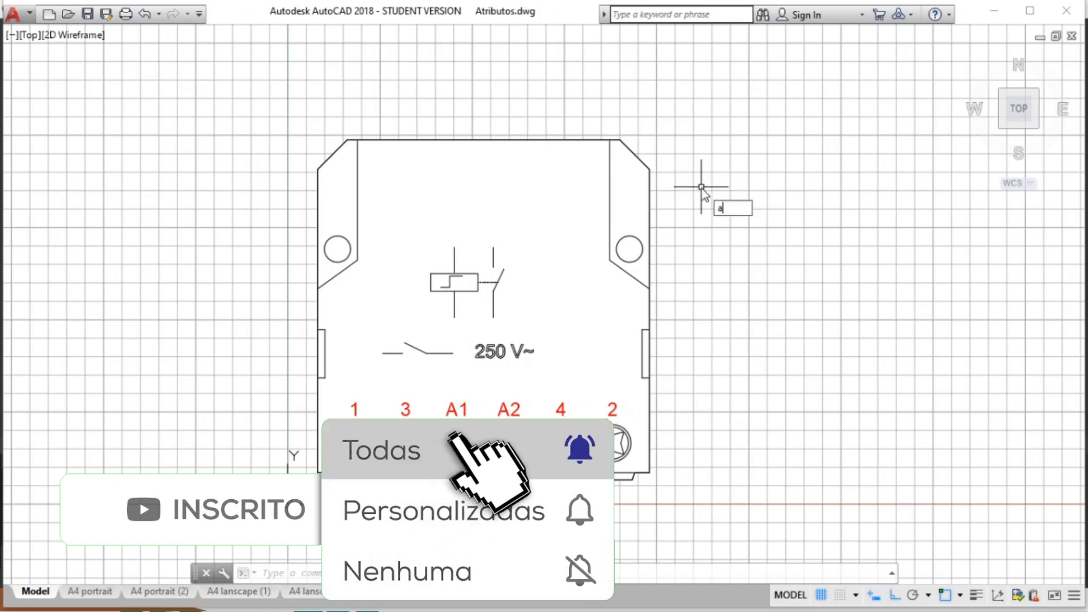
pyautogui.write('TT')
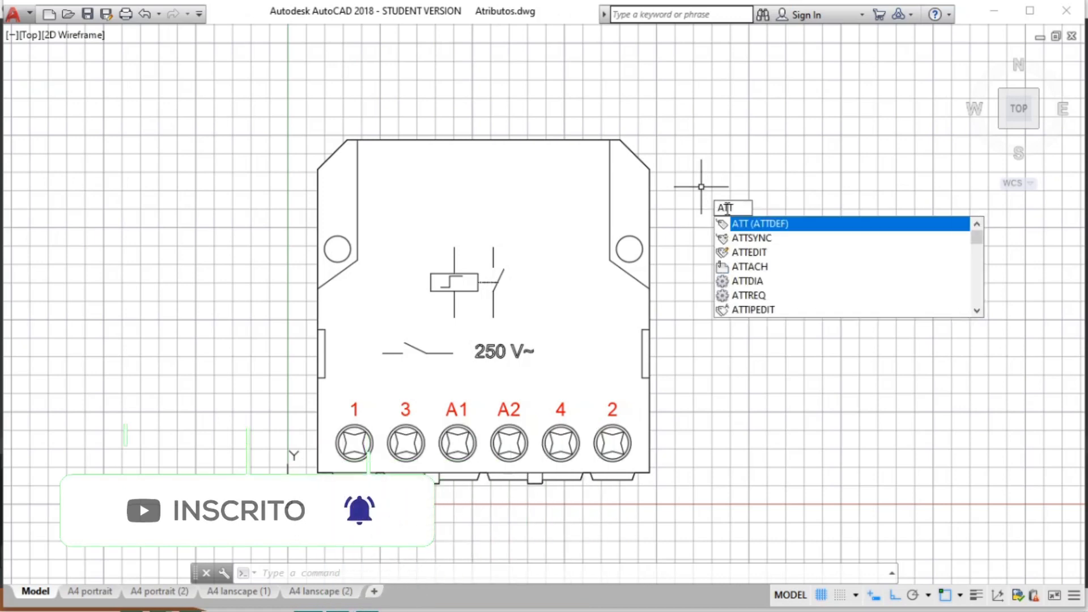
pyautogui.click(756, 223)
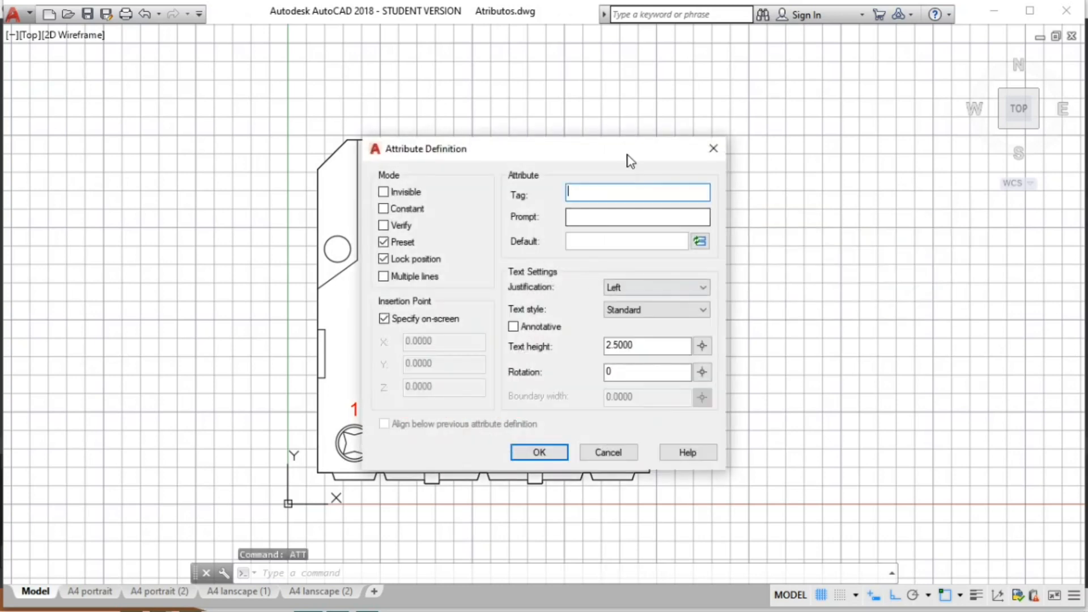
pyautogui.moveTo(627, 156); pyautogui.dragTo(656, 108)
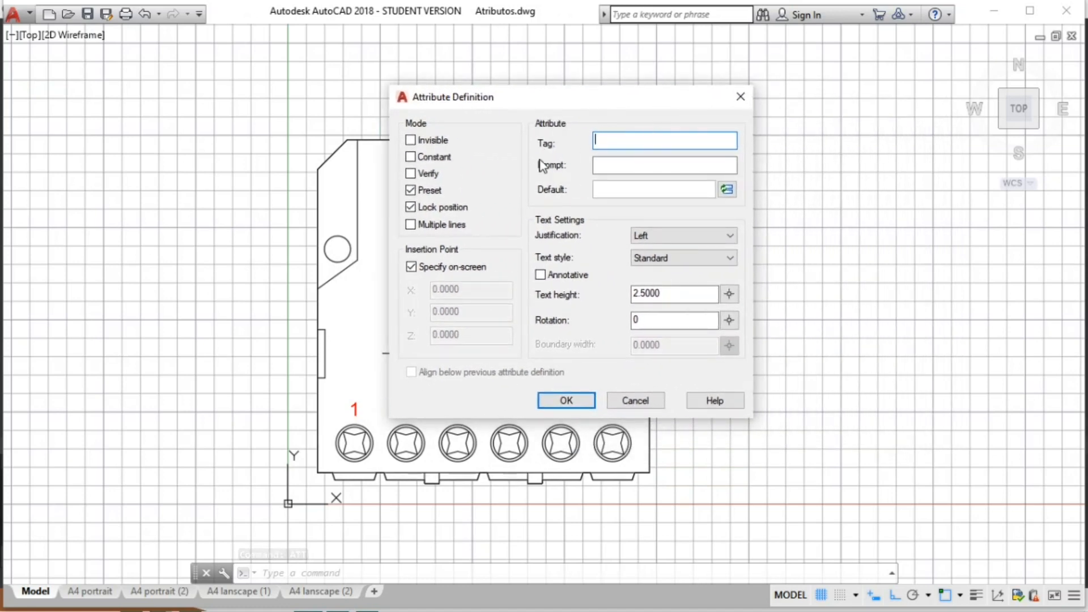
pyautogui.click(645, 137)
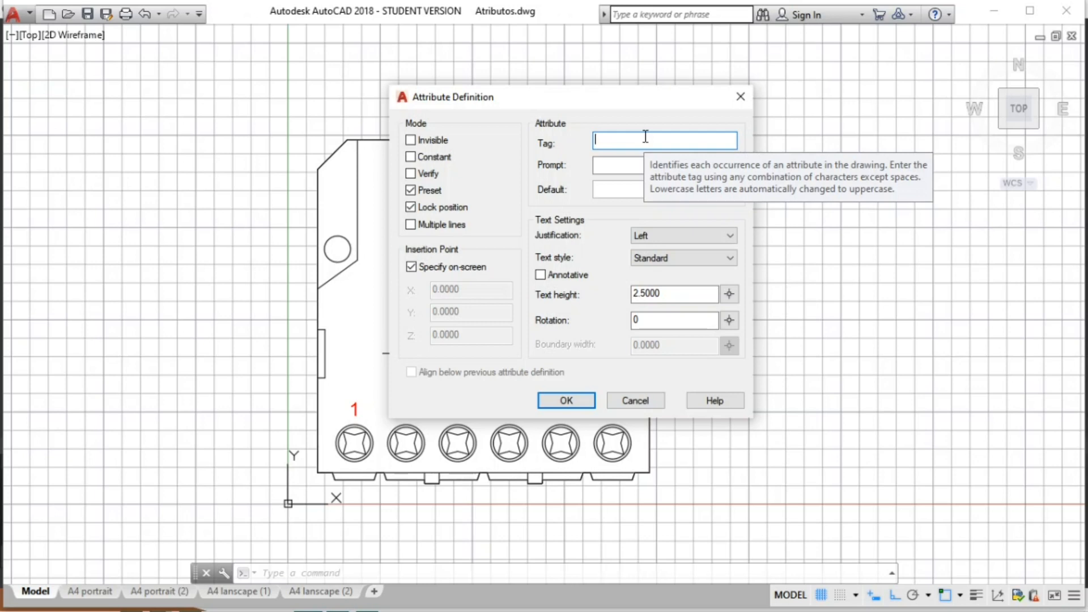
pyautogui.write('IN')
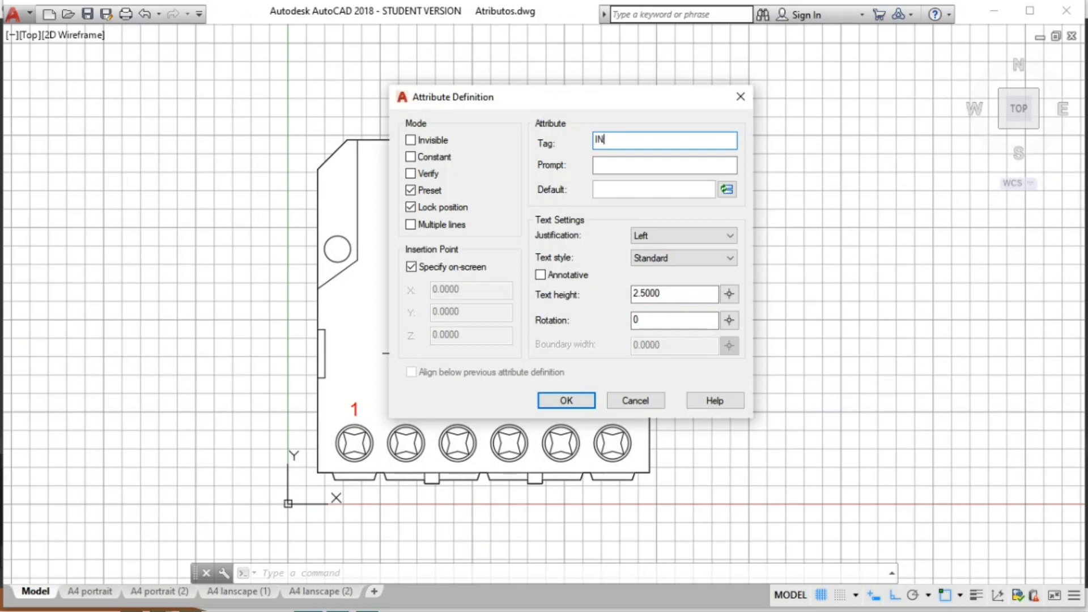
# Set the attribute's prompt to "Qual a corrente nominal ?" and its default value to 5A
pyautogui.press('Tab')
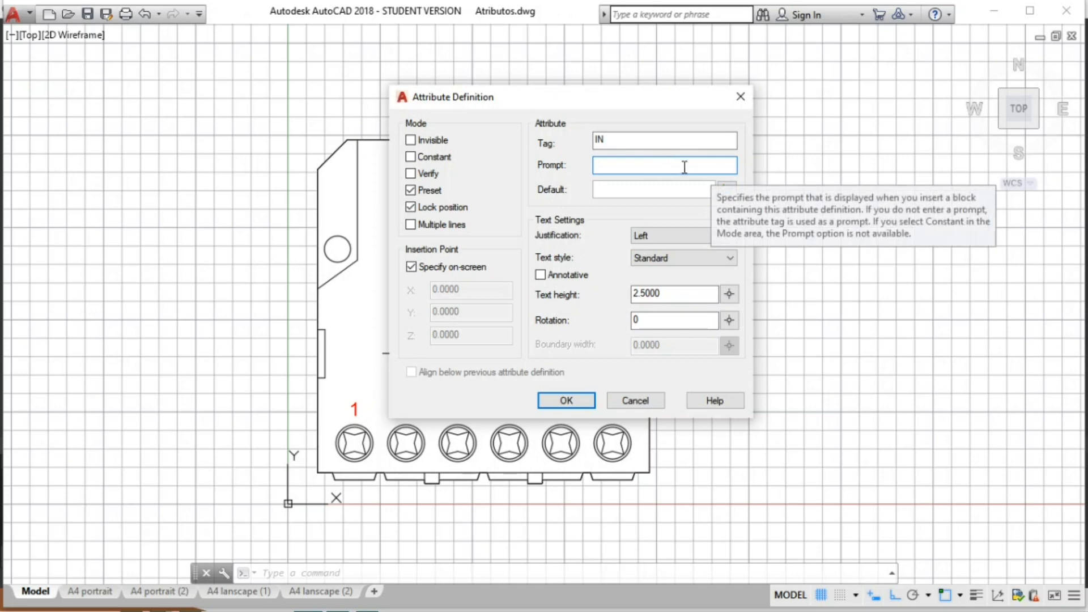
pyautogui.write('Q')
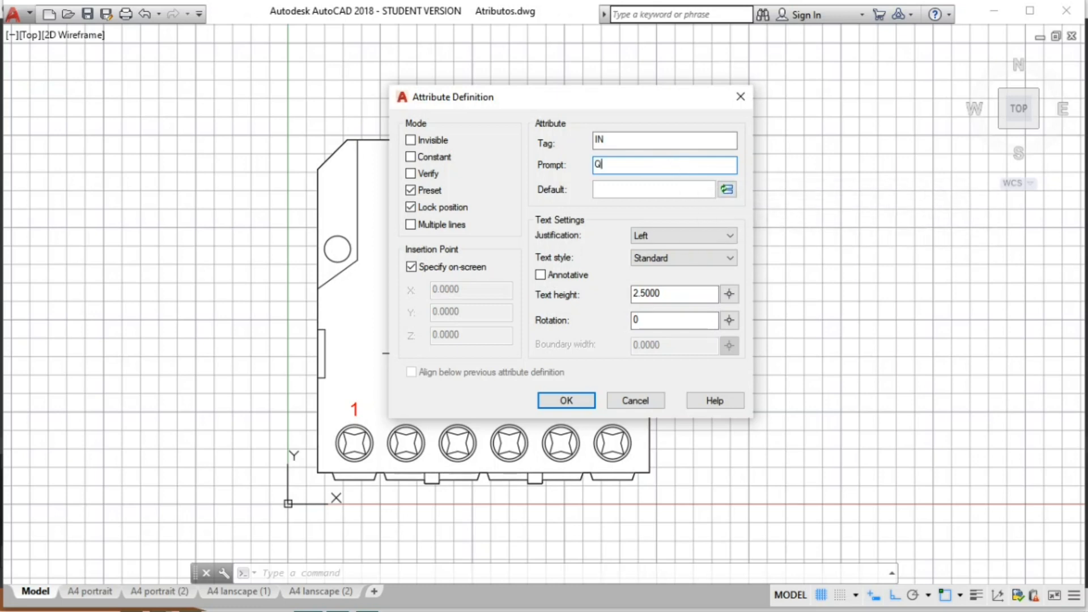
pyautogui.write('ual a corrente nominal ?')
pyautogui.click(685, 192)
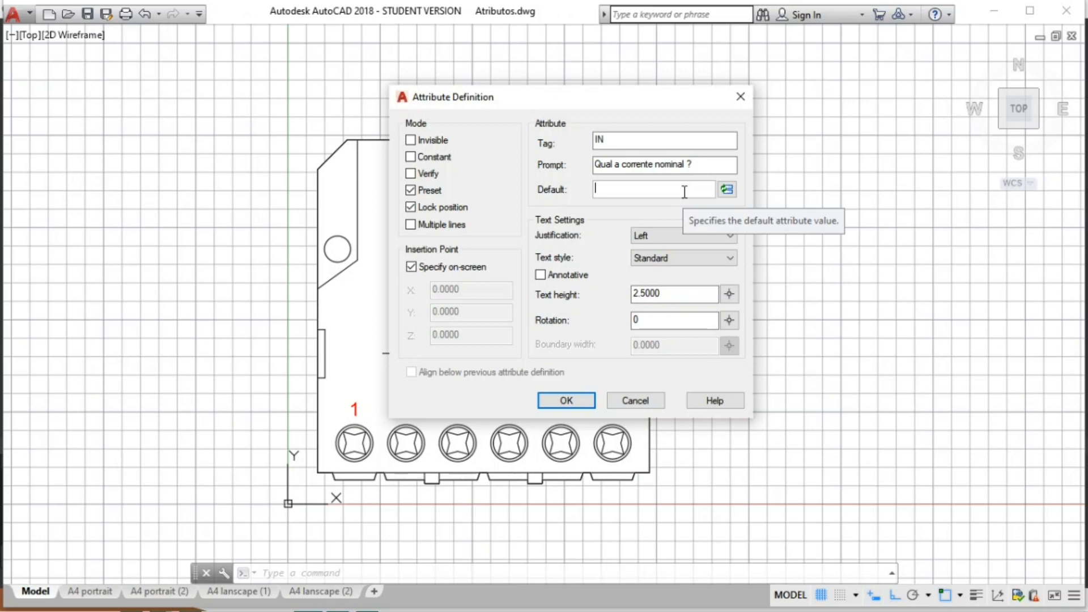
pyautogui.write('5A')
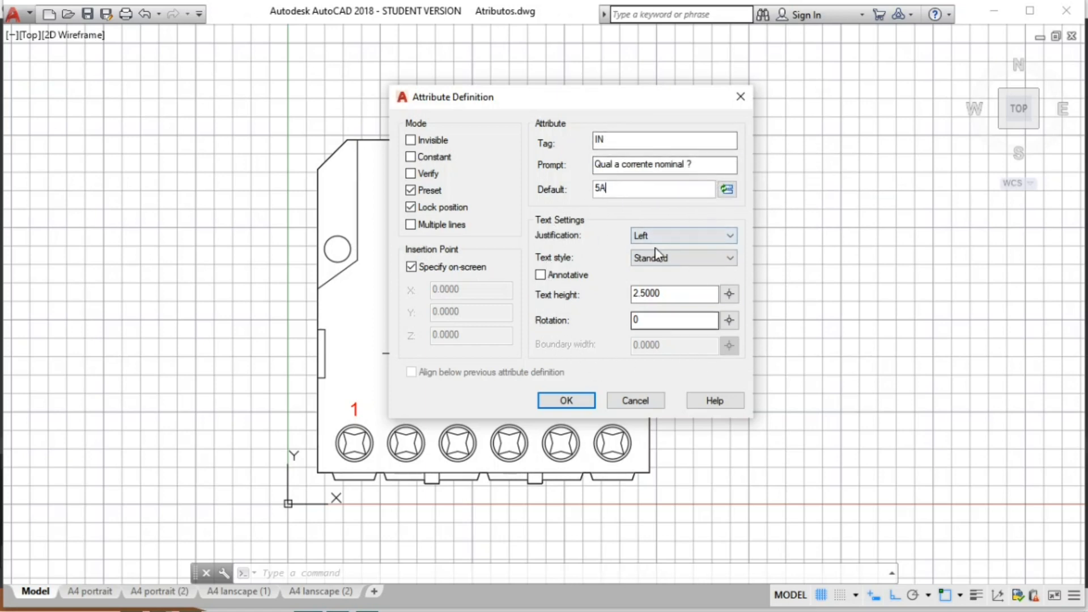
# Review the justification, text style and text height options for the attribute, keeping Left and Standard
pyautogui.click(730, 237)
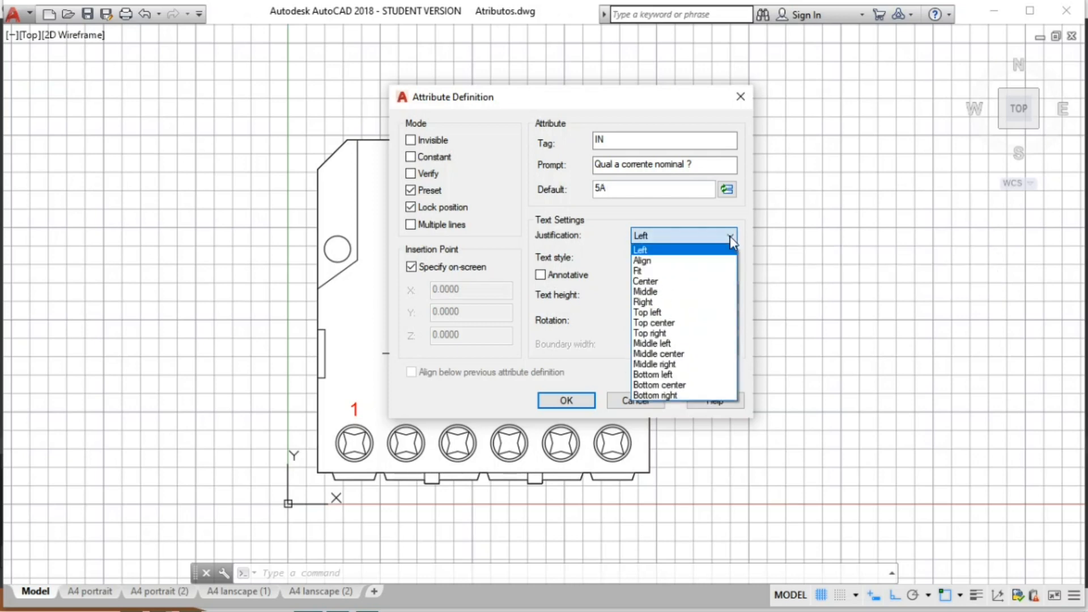
pyautogui.click(601, 235)
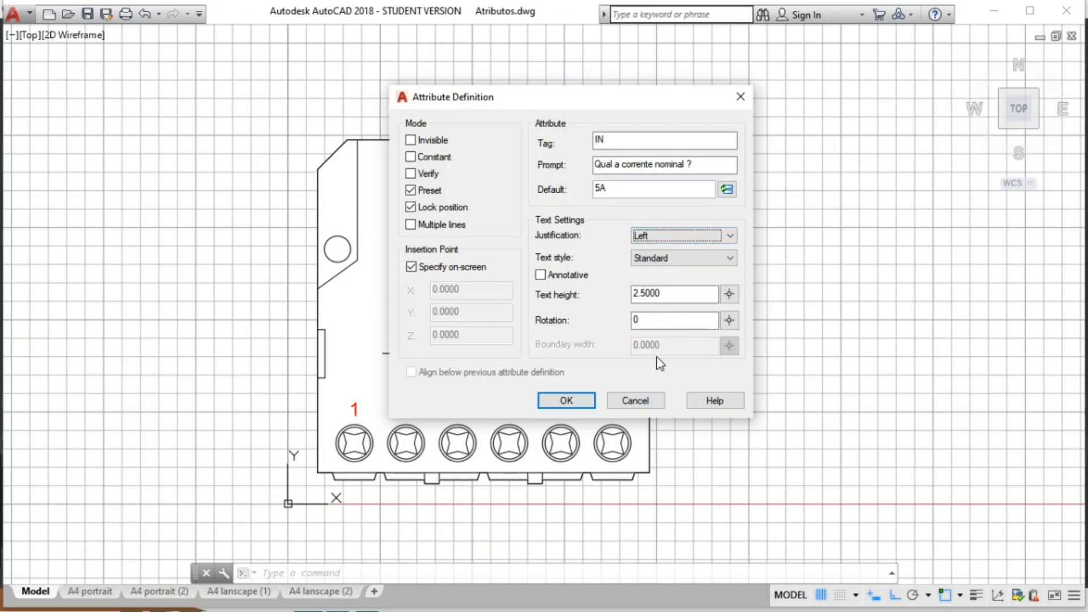
pyautogui.click(731, 238)
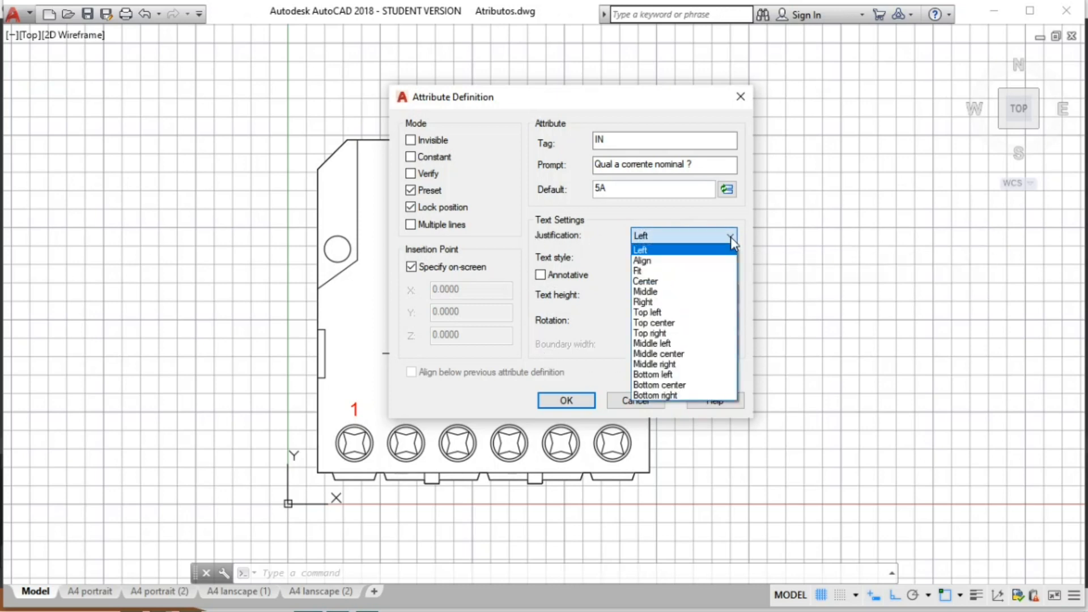
pyautogui.click(731, 224)
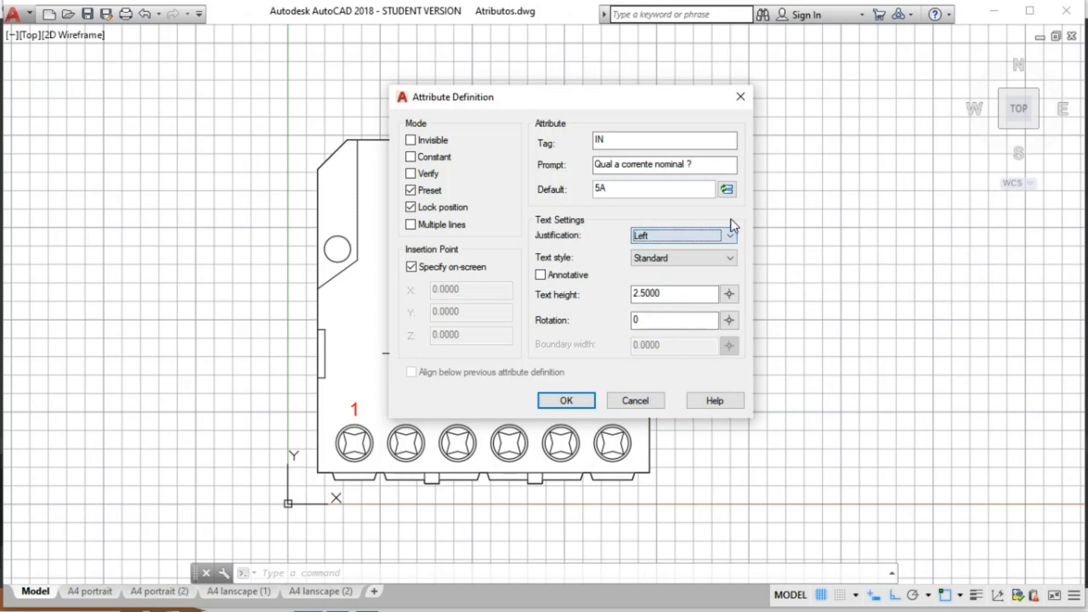
pyautogui.click(731, 259)
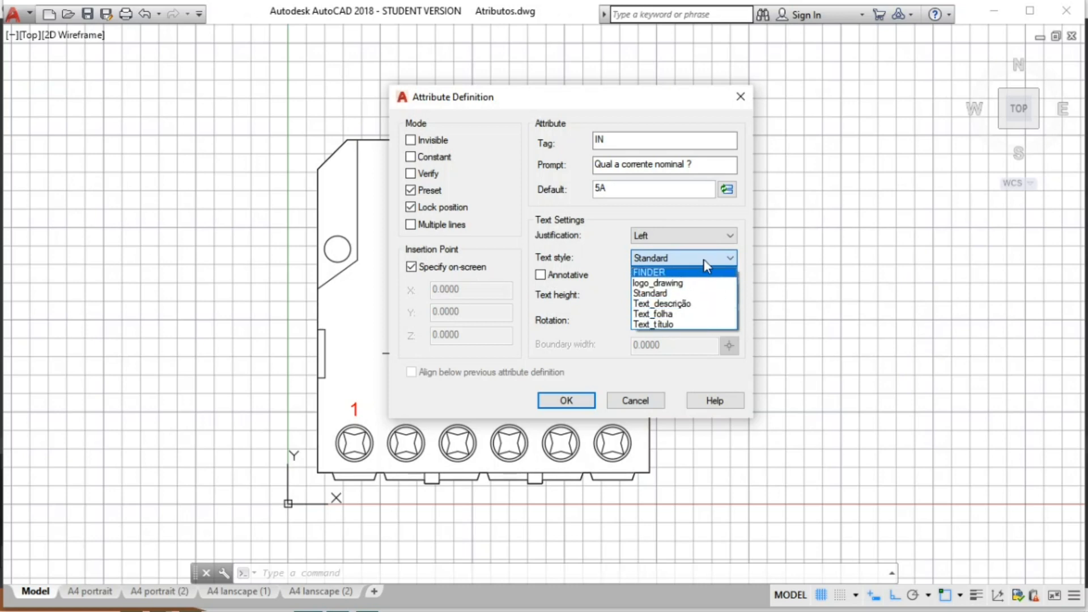
pyautogui.click(681, 293)
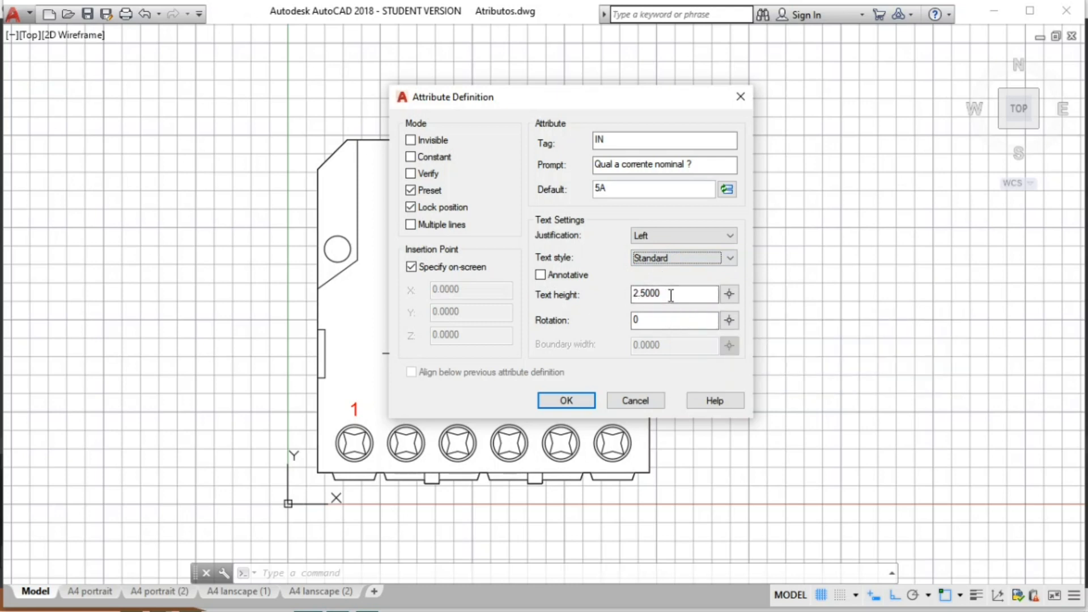
pyautogui.moveTo(662, 295); pyautogui.dragTo(614, 297)
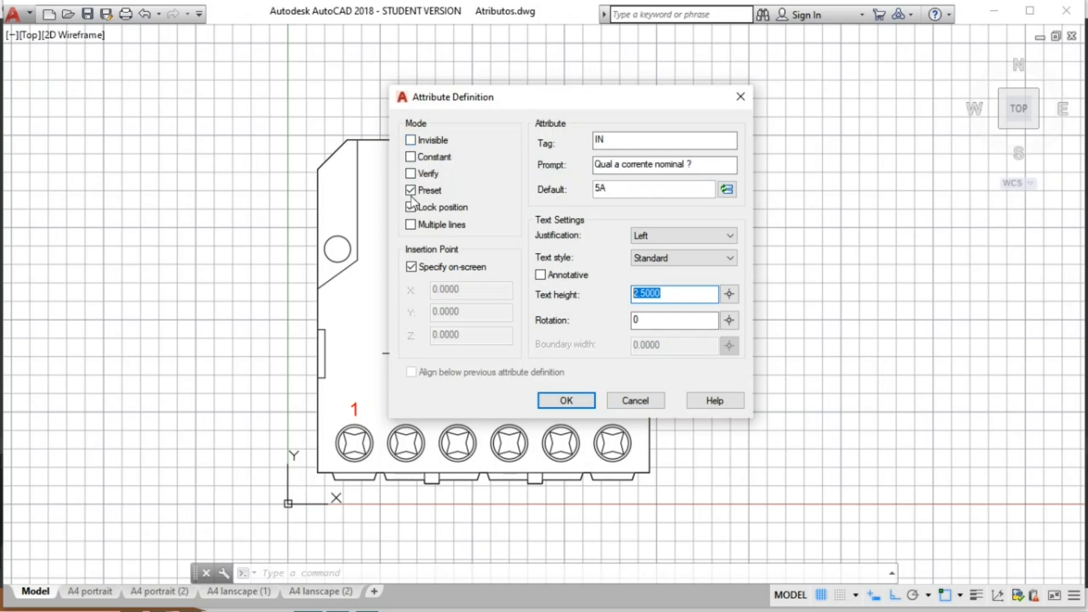
# Turn off the attribute's Preset mode and keep Lock position enabled
pyautogui.click(433, 191)
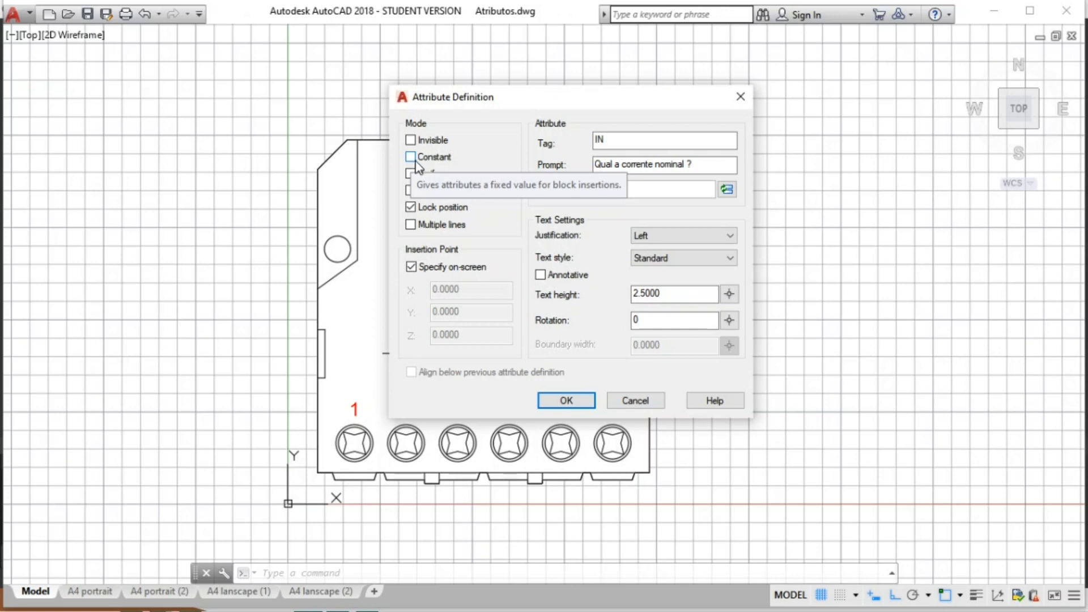
pyautogui.click(728, 190)
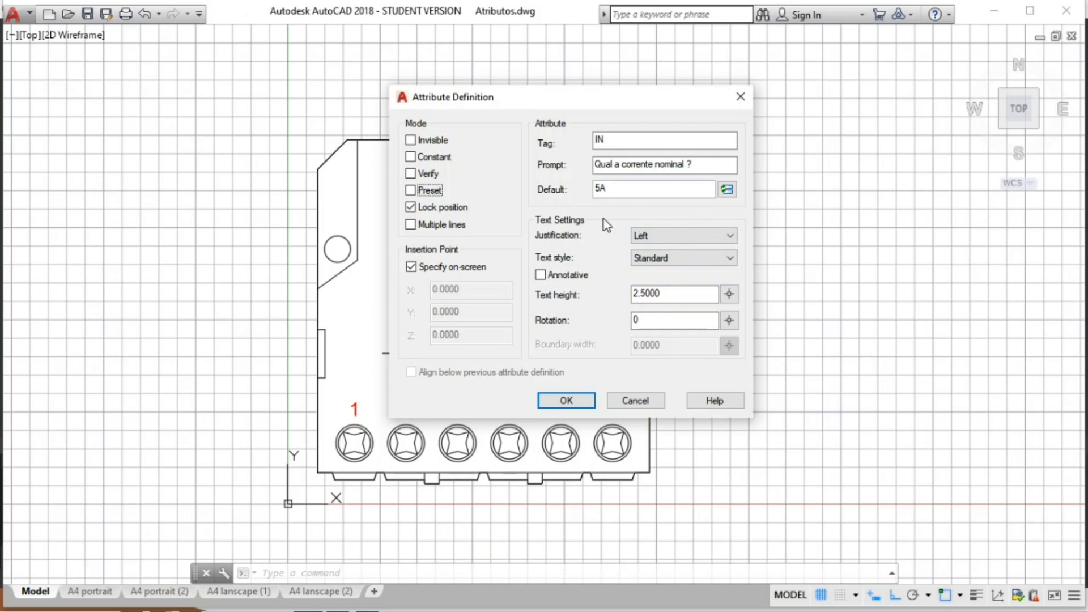
pyautogui.moveTo(467, 189)
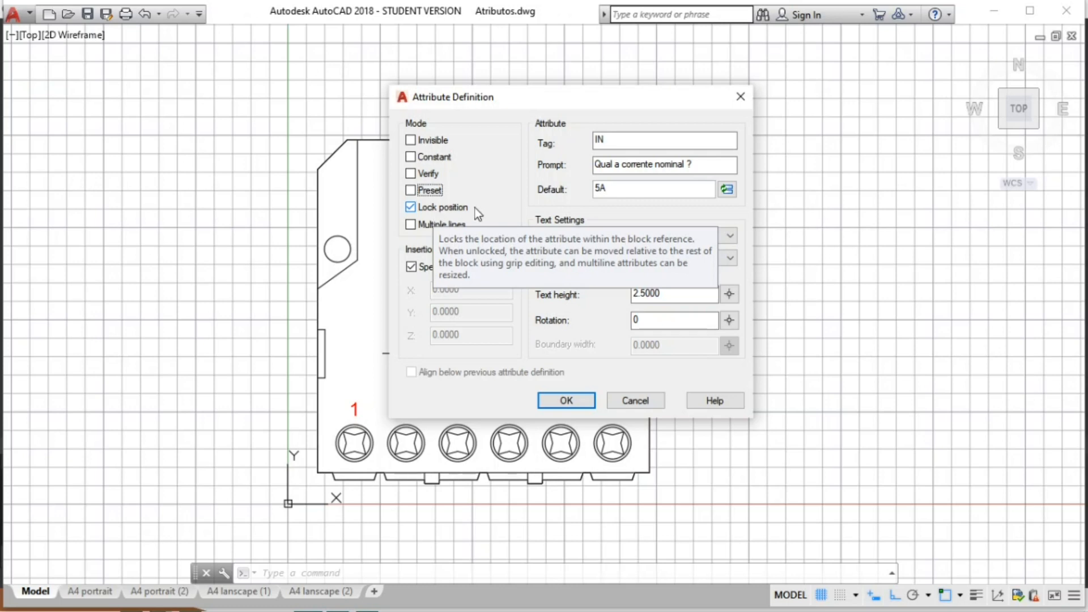
pyautogui.click(411, 207)
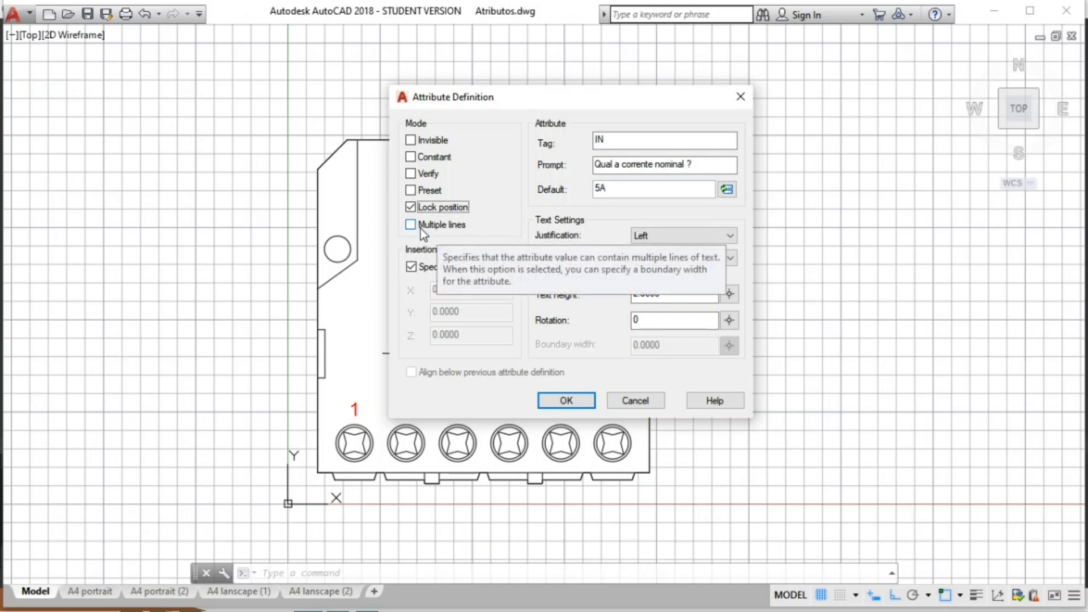
# Keep the on-screen insertion point option and place the IN attribute near the relay's upper edge, above the coil symbol
pyautogui.click(413, 268)
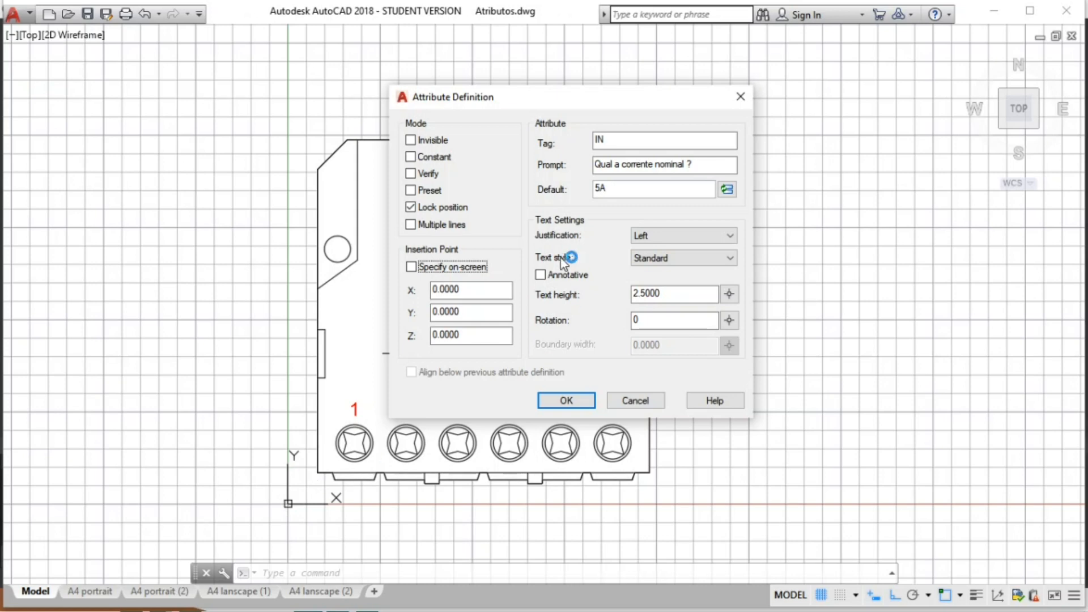
pyautogui.click(412, 268)
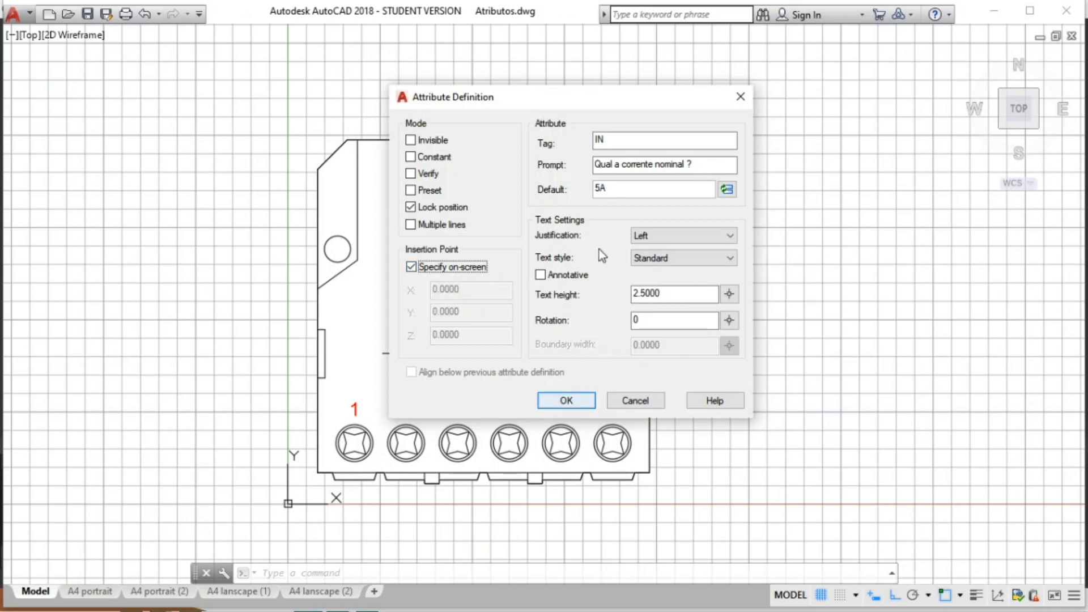
pyautogui.click(566, 401)
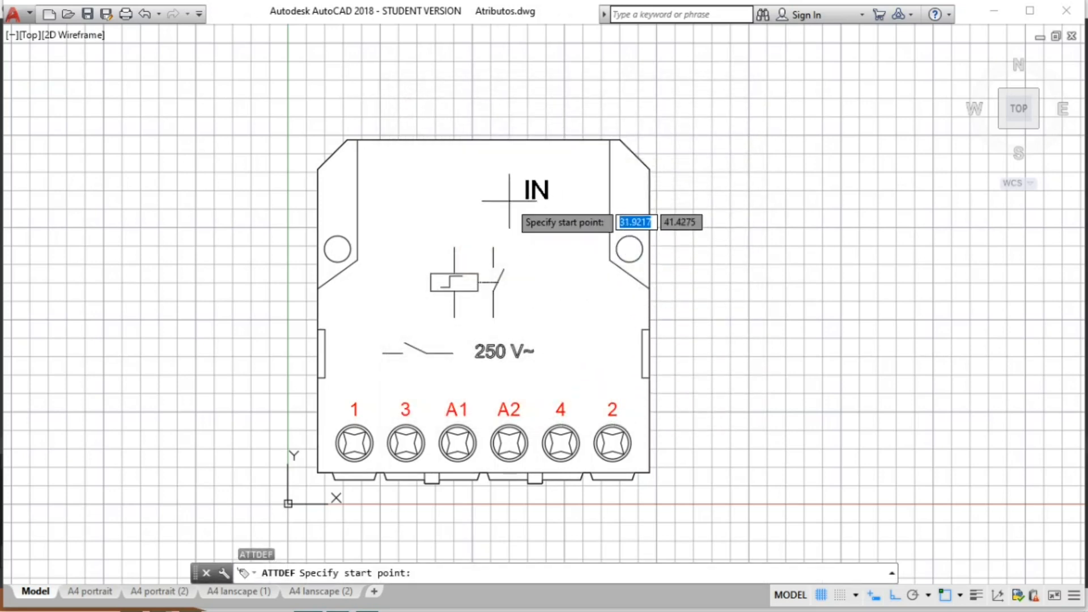
pyautogui.click(445, 175)
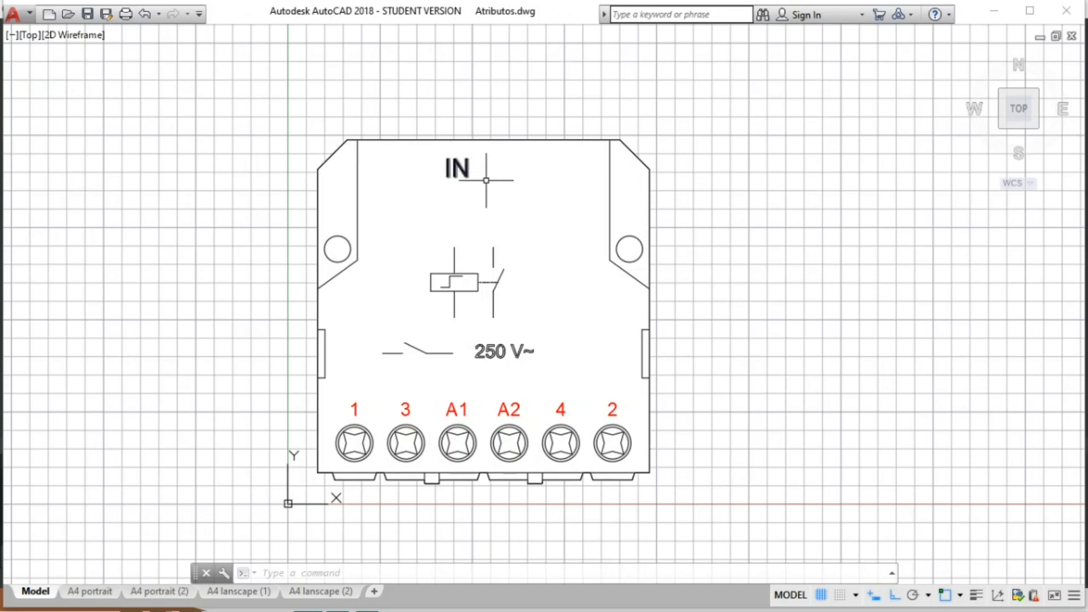
pyautogui.write('at')
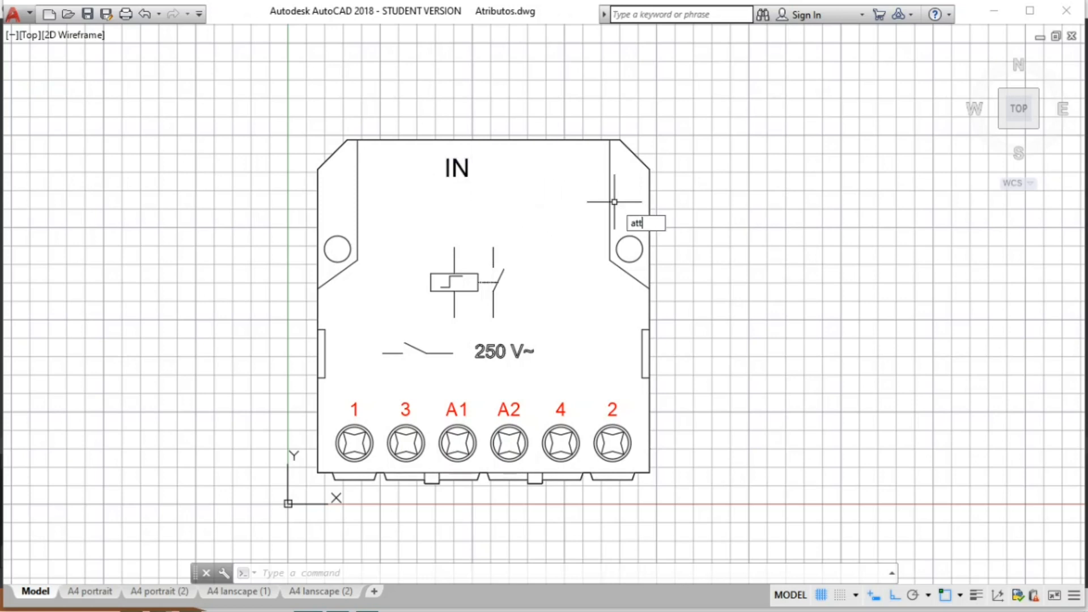
pyautogui.write('t')
pyautogui.press('Return')
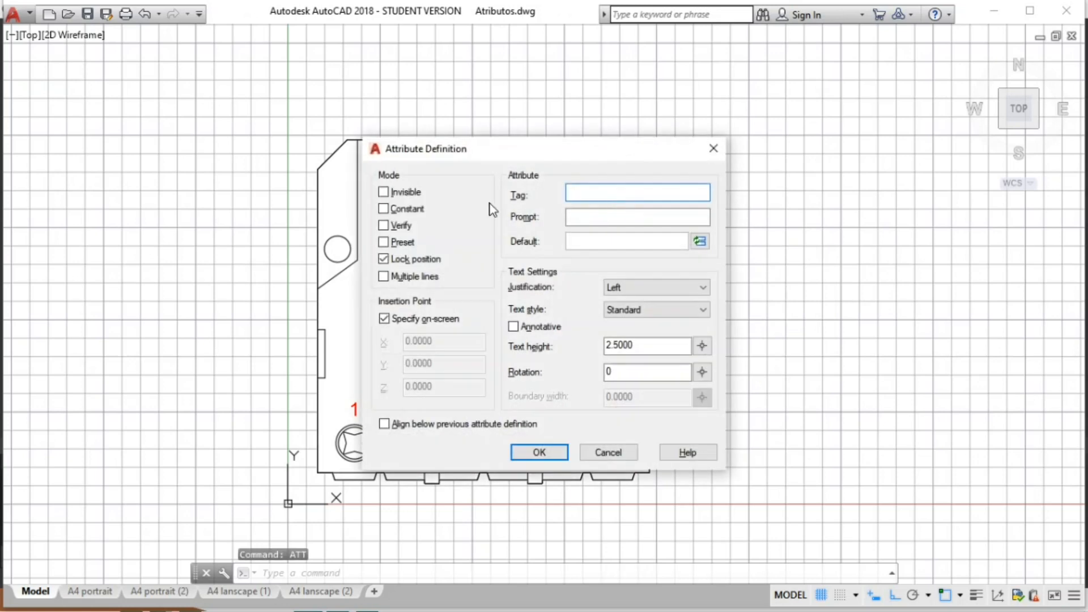
pyautogui.click(608, 453)
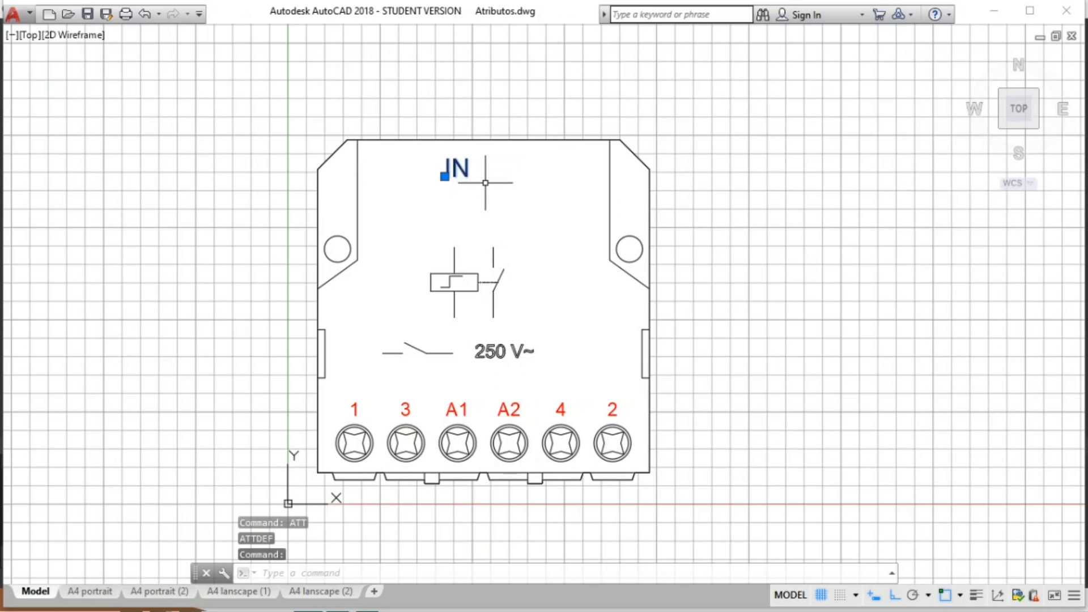
# Copy the IN attribute about 4 units straight down
pyautogui.write('cp')
pyautogui.press('Return')
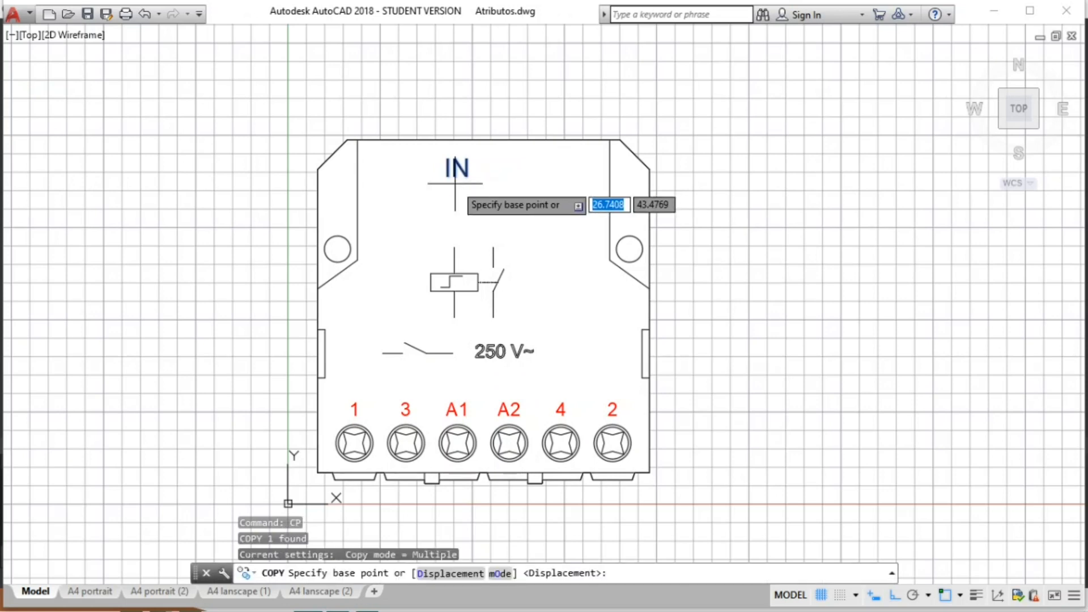
pyautogui.click(448, 177)
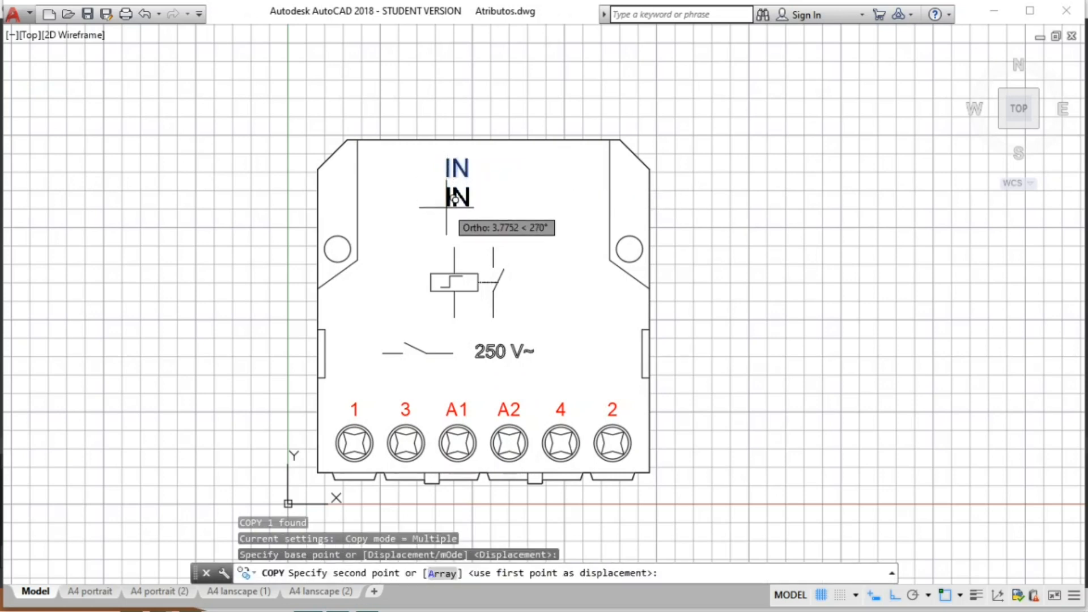
pyautogui.click(454, 201)
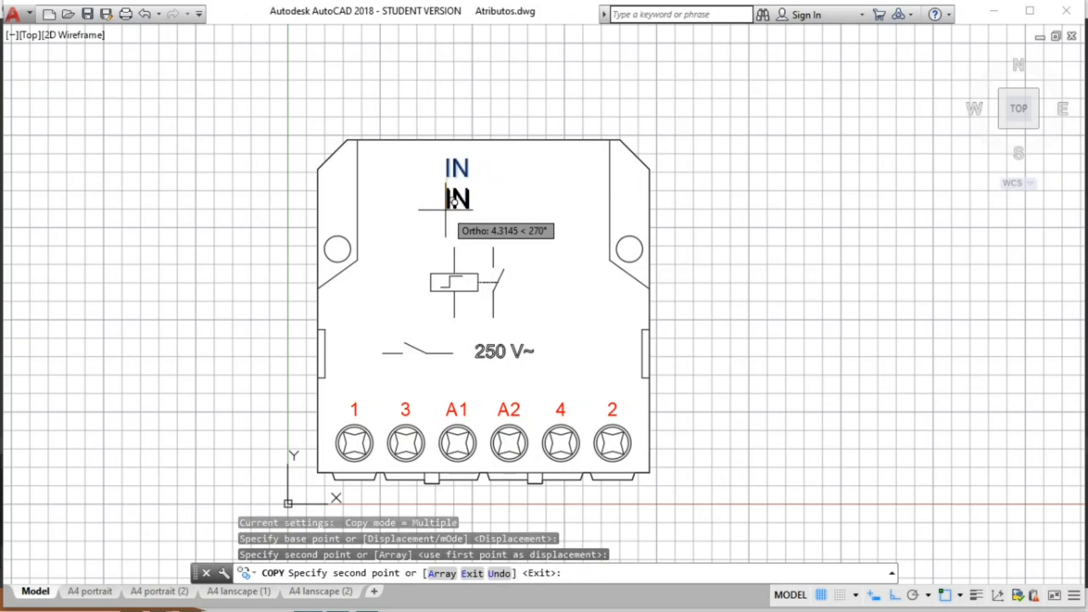
pyautogui.press('Escape')
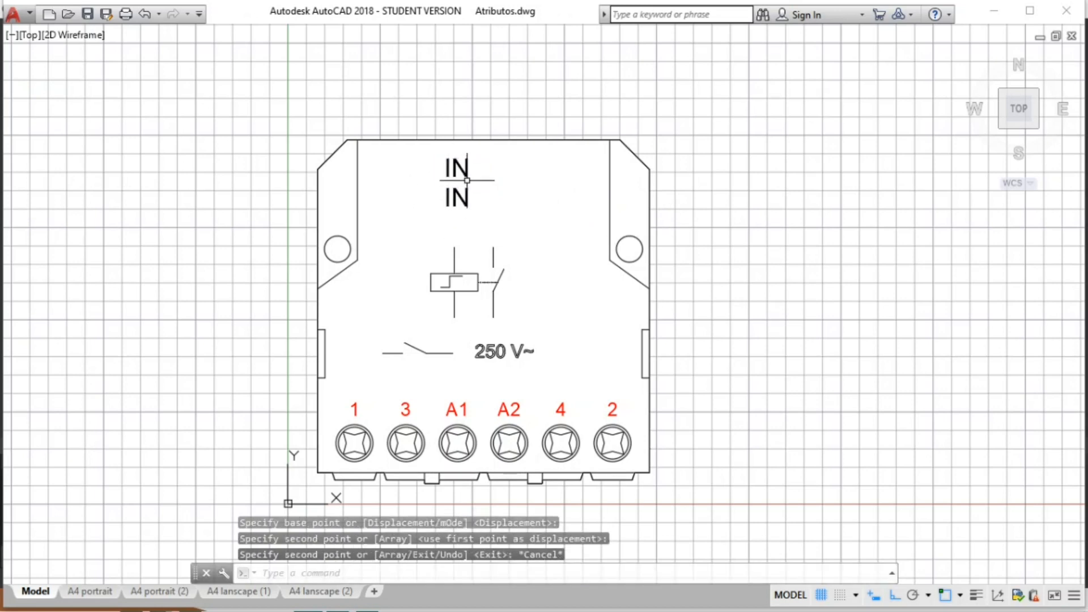
# Redefine the lower IN attribute copy with tag Vn, prompt "Qual a tensão nominal ?" and default 127V
pyautogui.scroll(4, 464, 175)
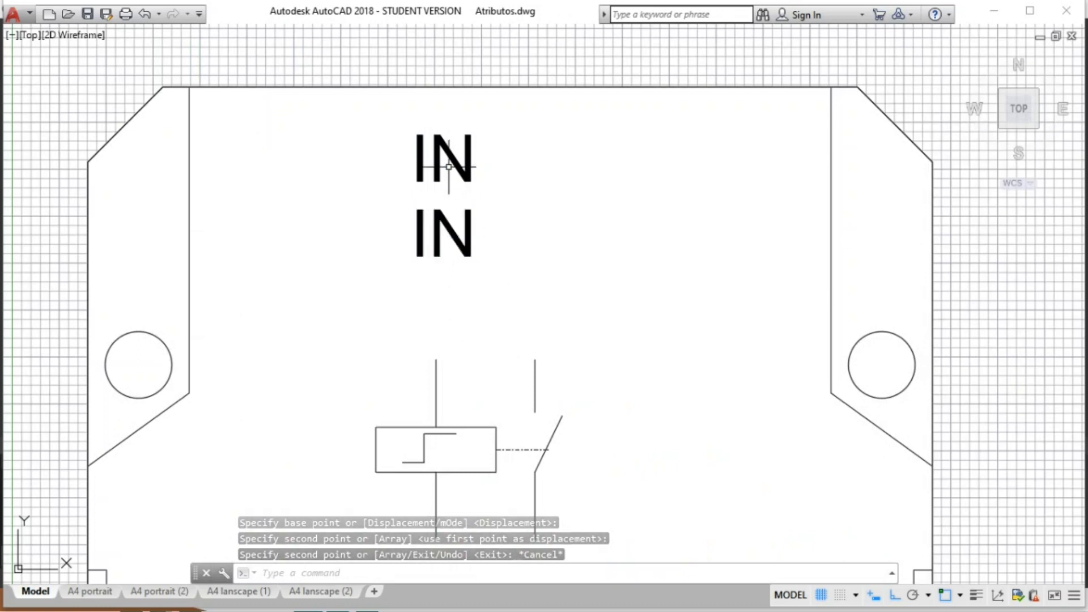
pyautogui.doubleClick(439, 227)
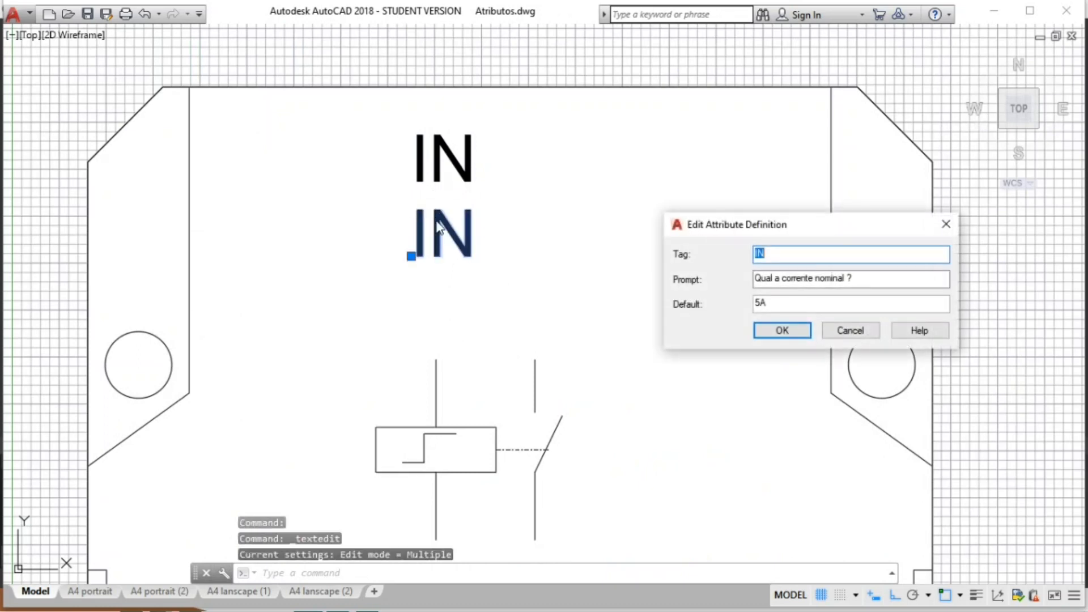
pyautogui.moveTo(762, 226); pyautogui.dragTo(605, 147)
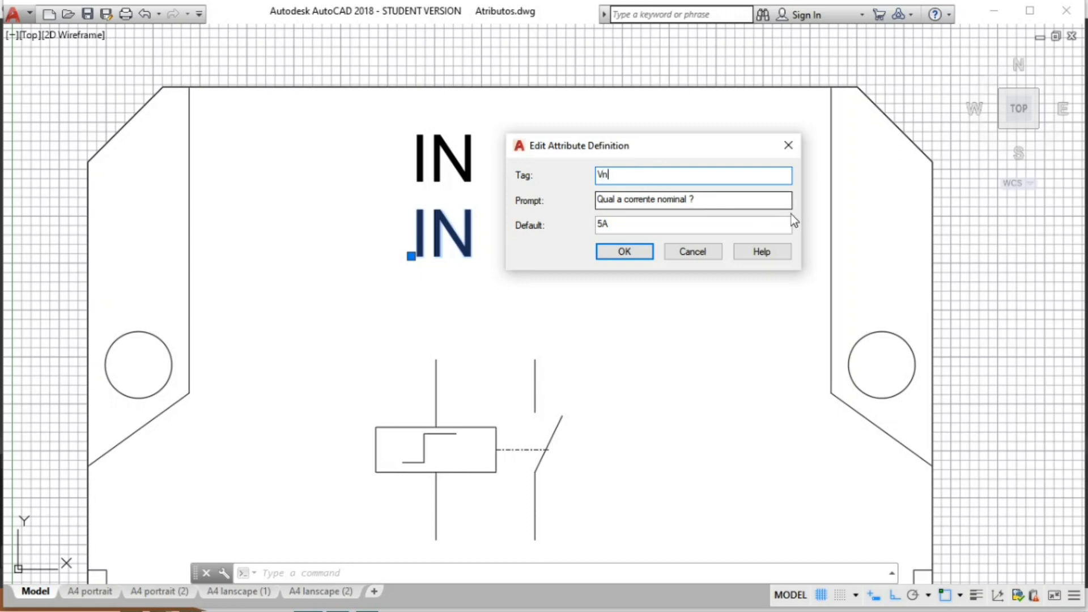
pyautogui.moveTo(655, 200); pyautogui.dragTo(633, 202)
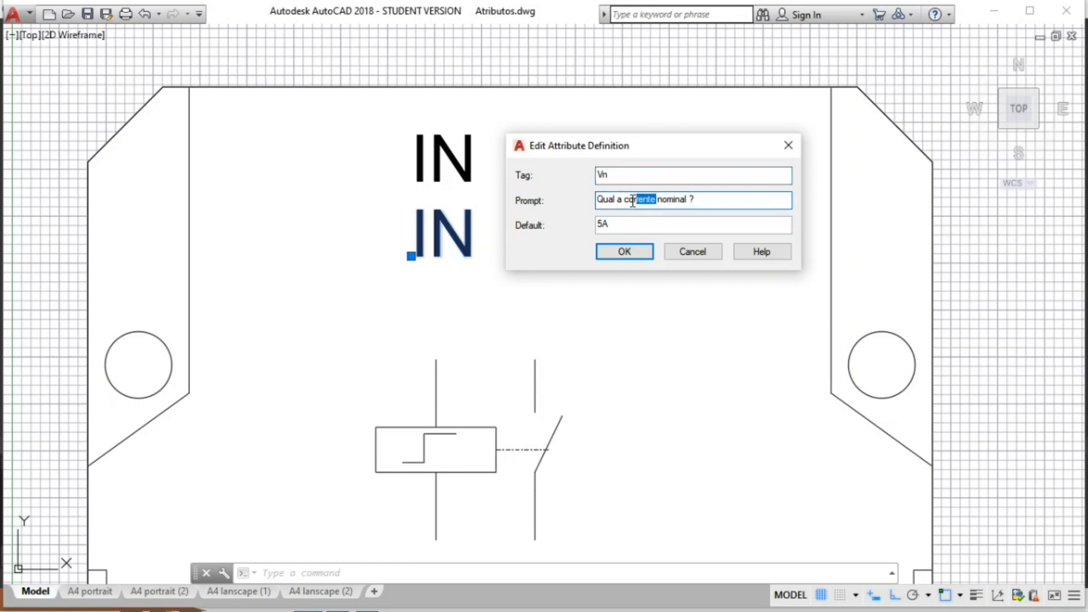
pyautogui.write('tensão')
pyautogui.moveTo(602, 226); pyautogui.dragTo(593, 226)
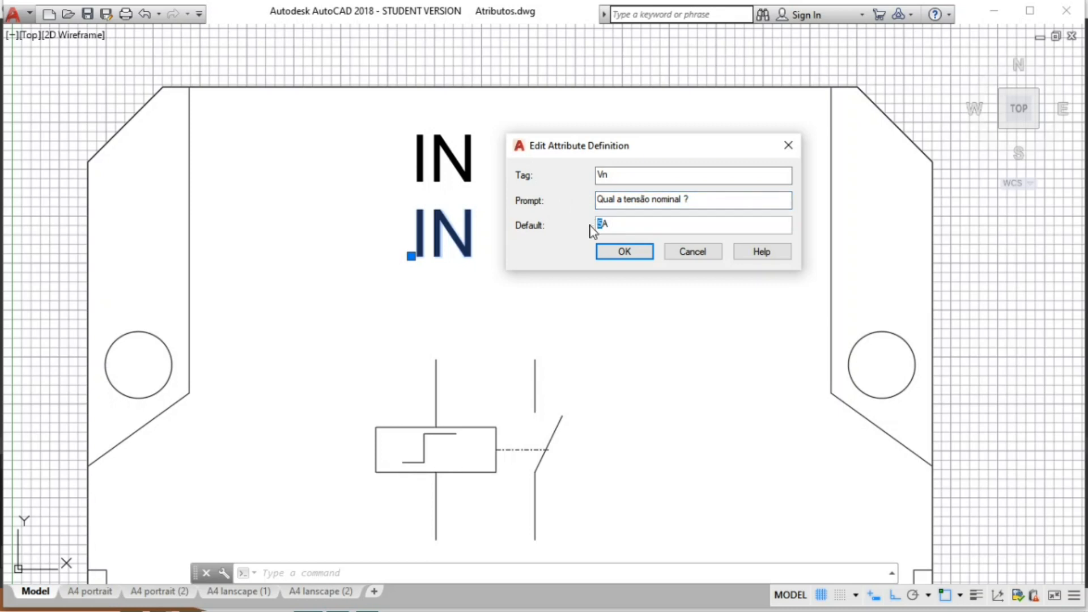
pyautogui.write('127V')
pyautogui.click(625, 252)
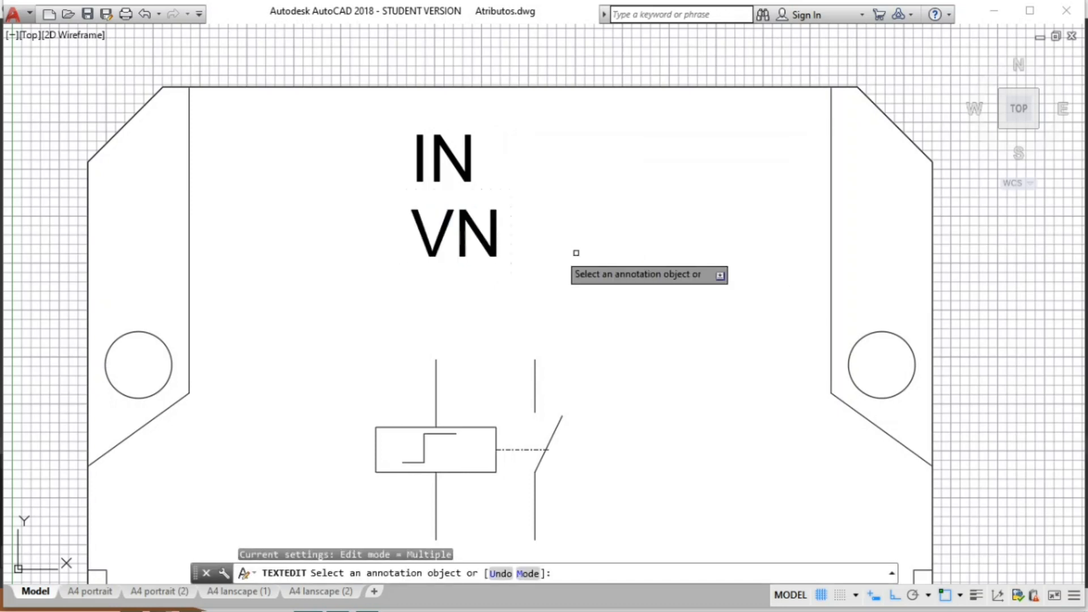
pyautogui.scroll(-4, 487, 225)
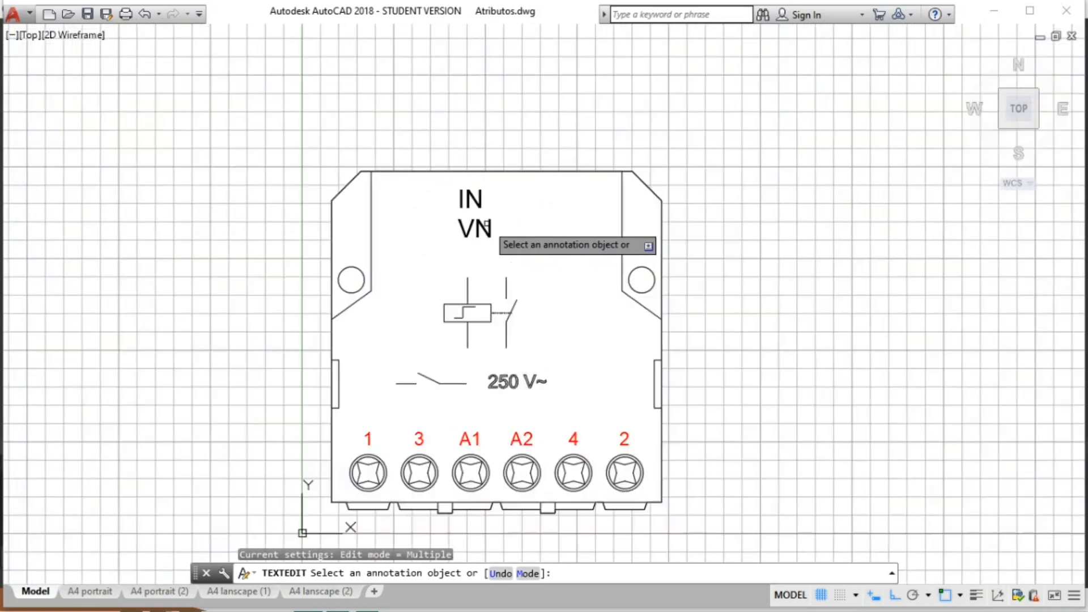
pyautogui.press('Escape')
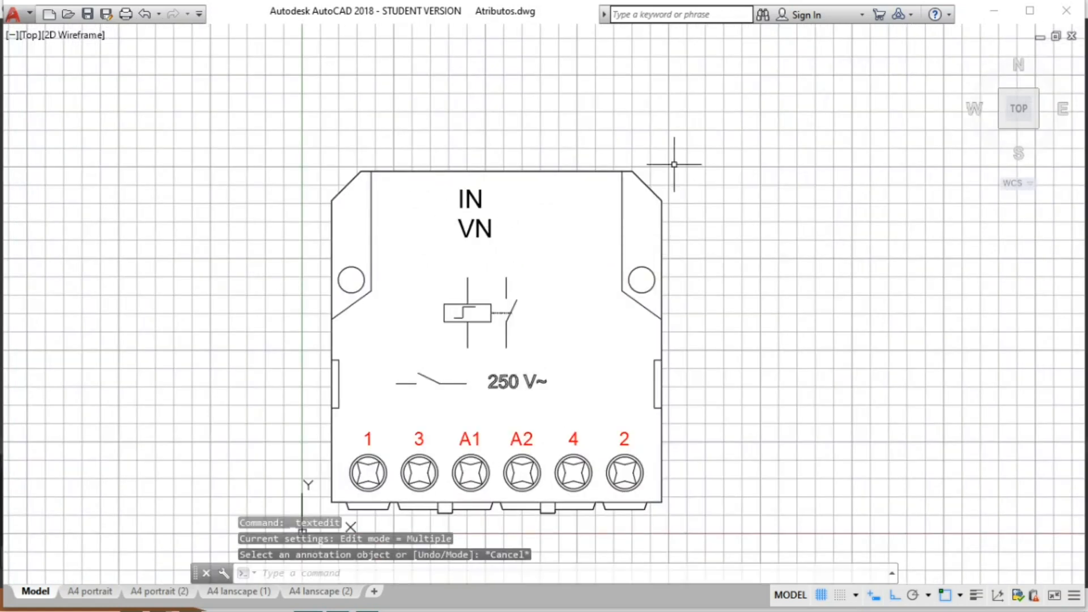
# Review the VN attribute's tag, prompt and default value without changing its definition
pyautogui.moveTo(753, 292); pyautogui.dragTo(809, 231, button='middle')
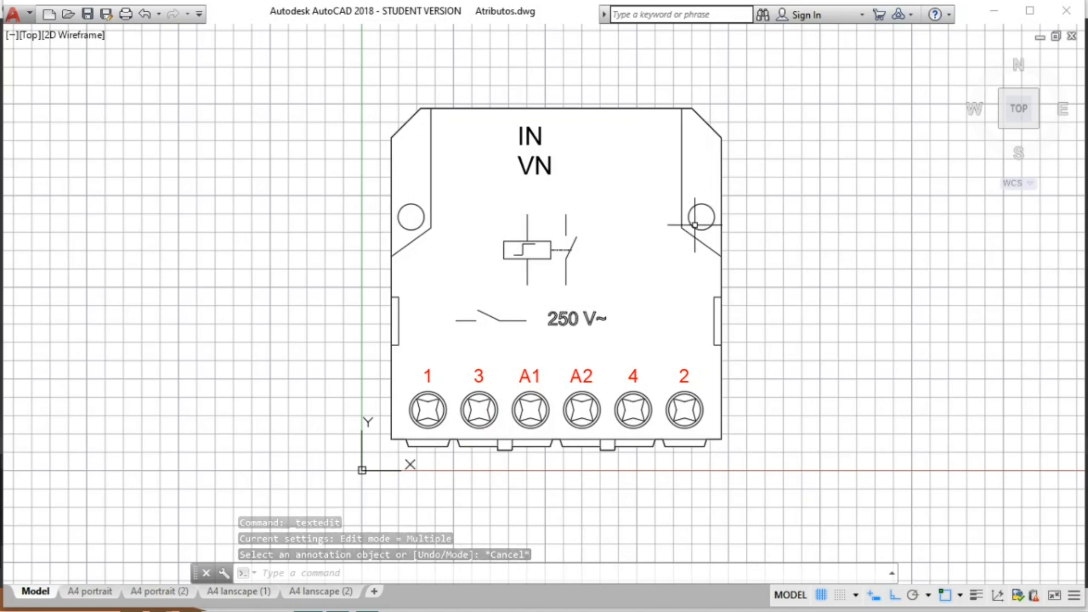
pyautogui.doubleClick(532, 163)
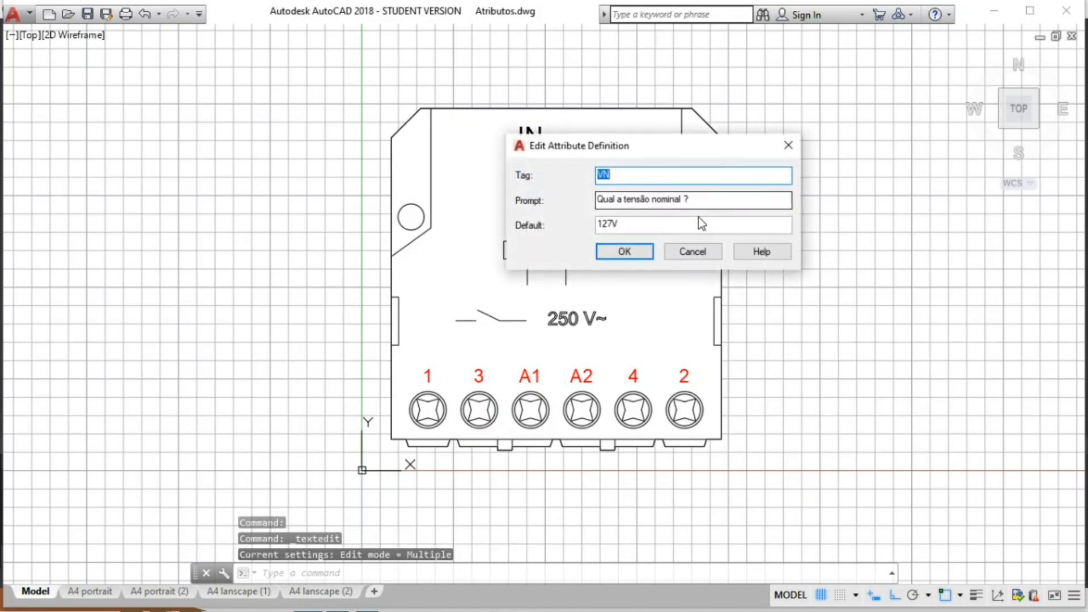
pyautogui.click(696, 253)
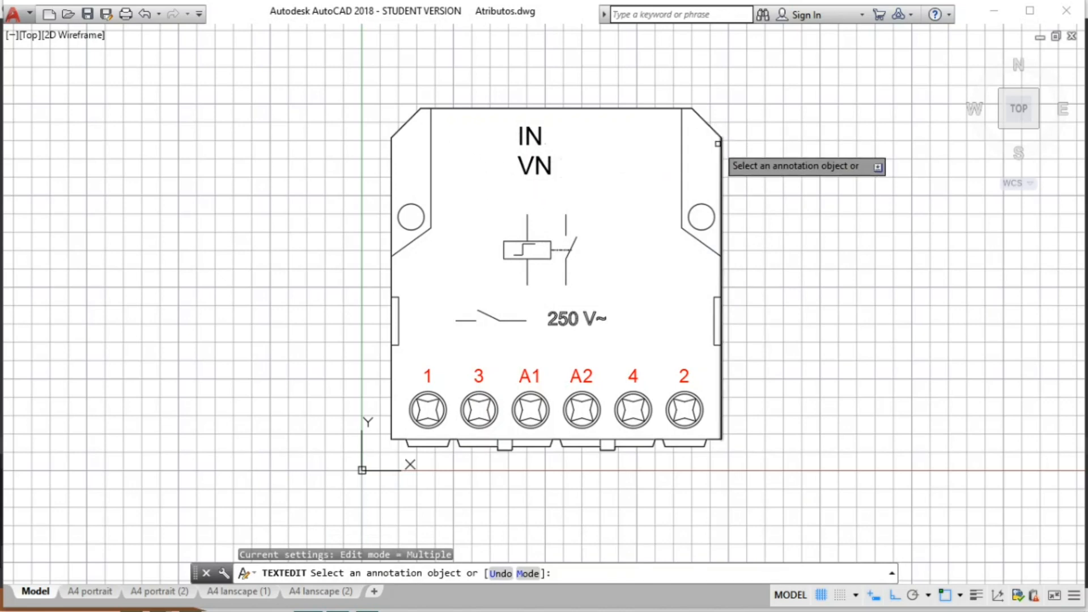
pyautogui.press('Escape')
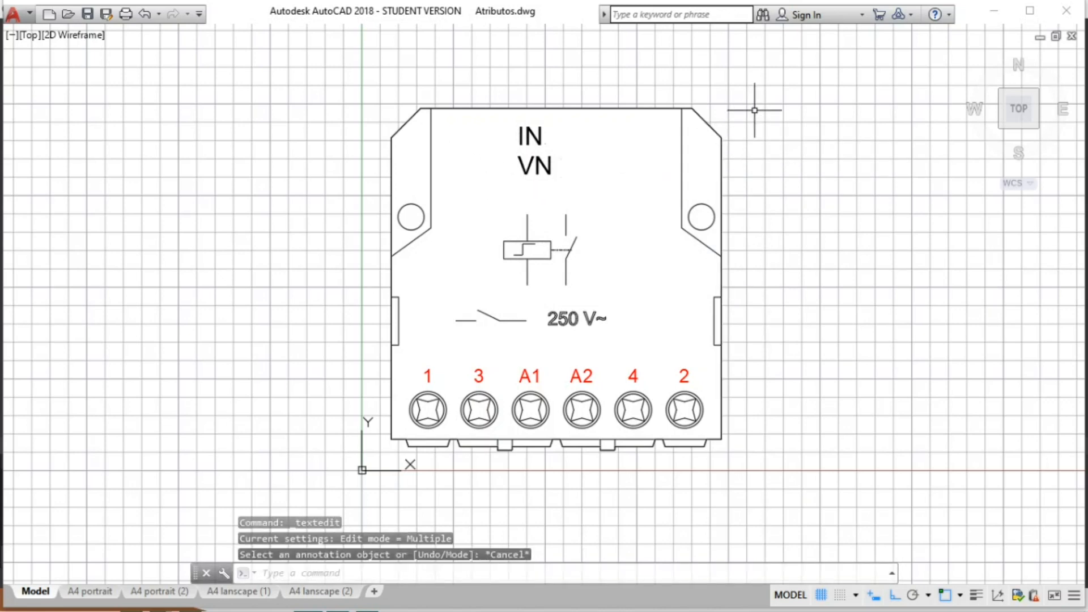
pyautogui.click(759, 85)
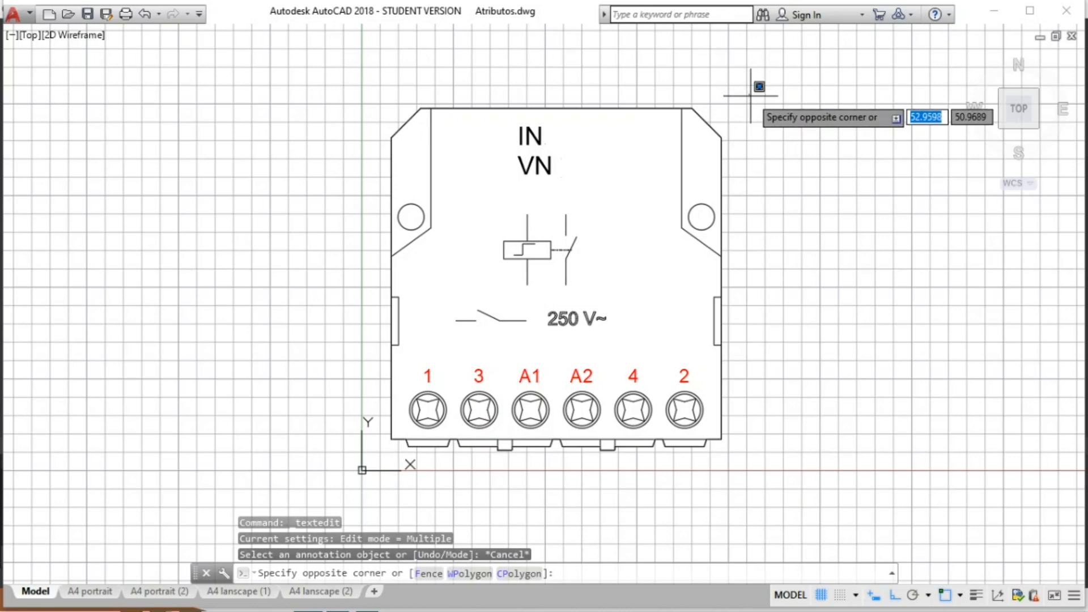
pyautogui.press('Escape')
# Start a block definition named "rele de impulso - youtube" with its base point at the upper corner of the relay's left-side notch
pyautogui.write('bl')
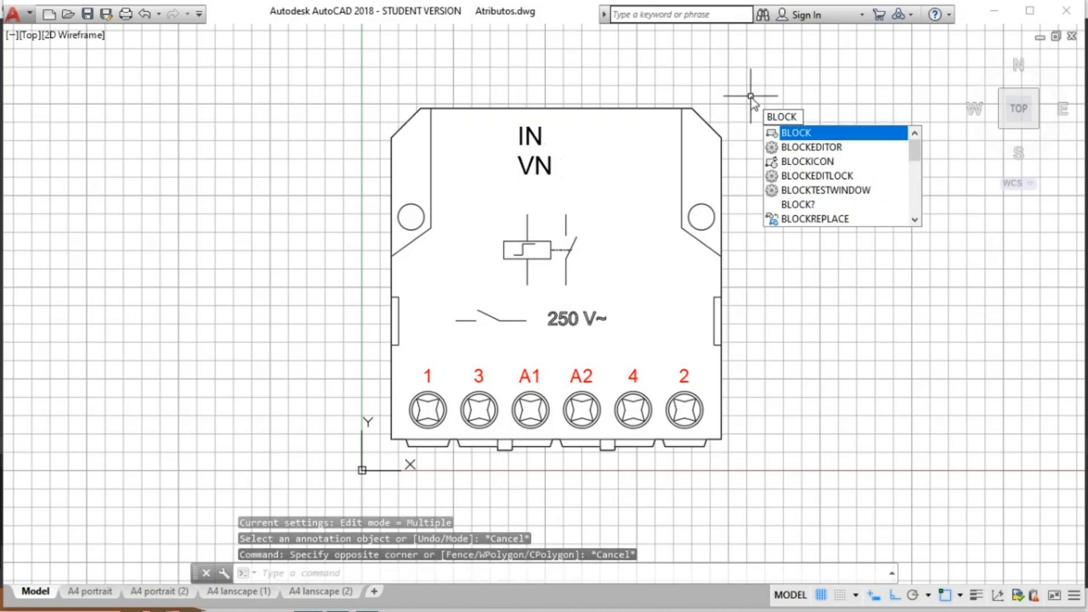
pyautogui.click(805, 135)
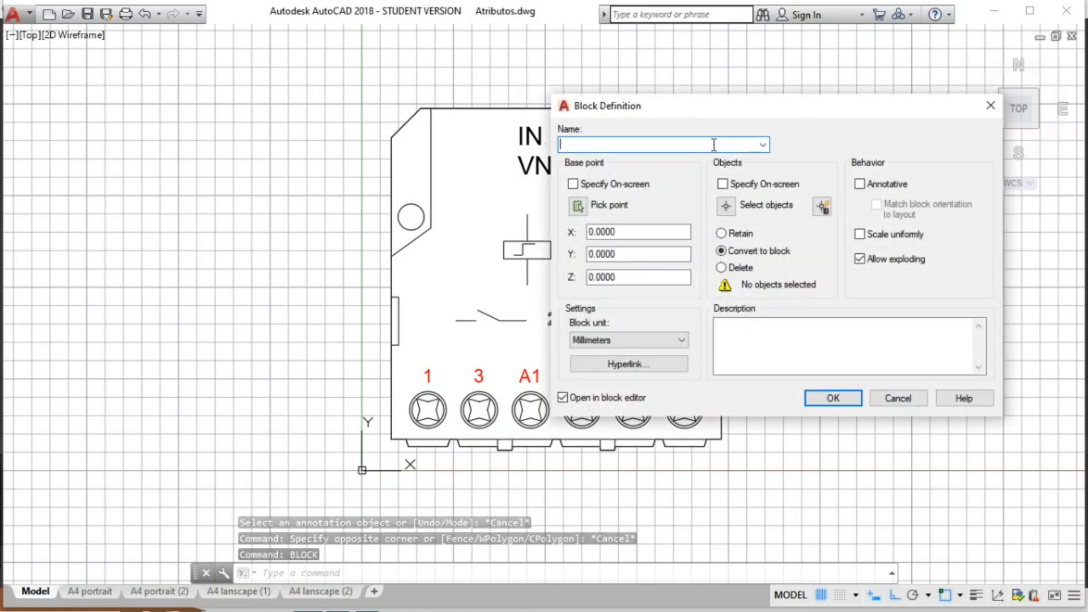
pyautogui.write('rele de impulso - youtube')
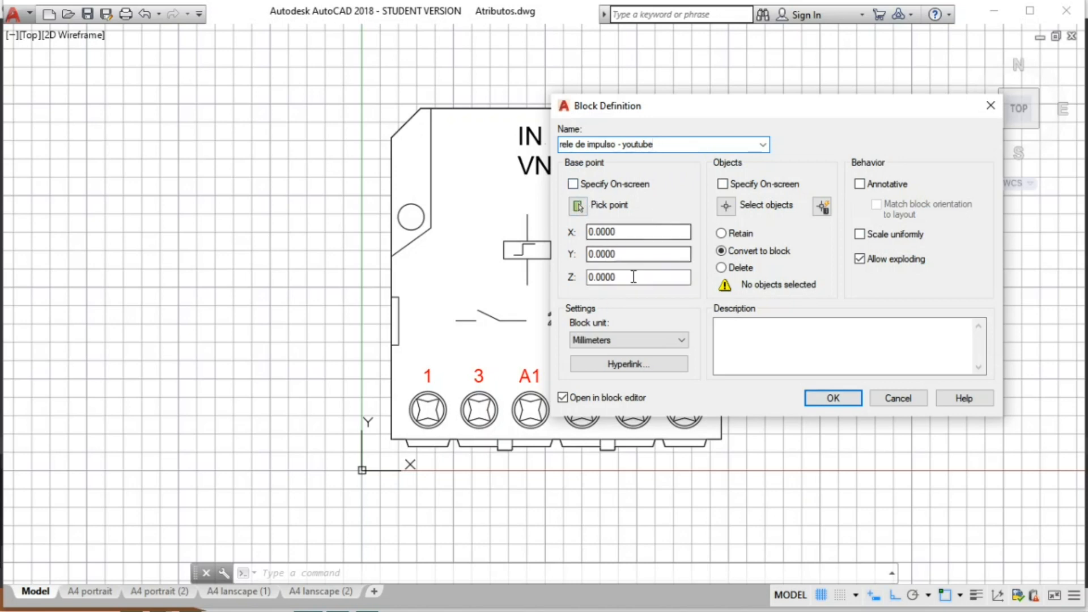
pyautogui.click(578, 206)
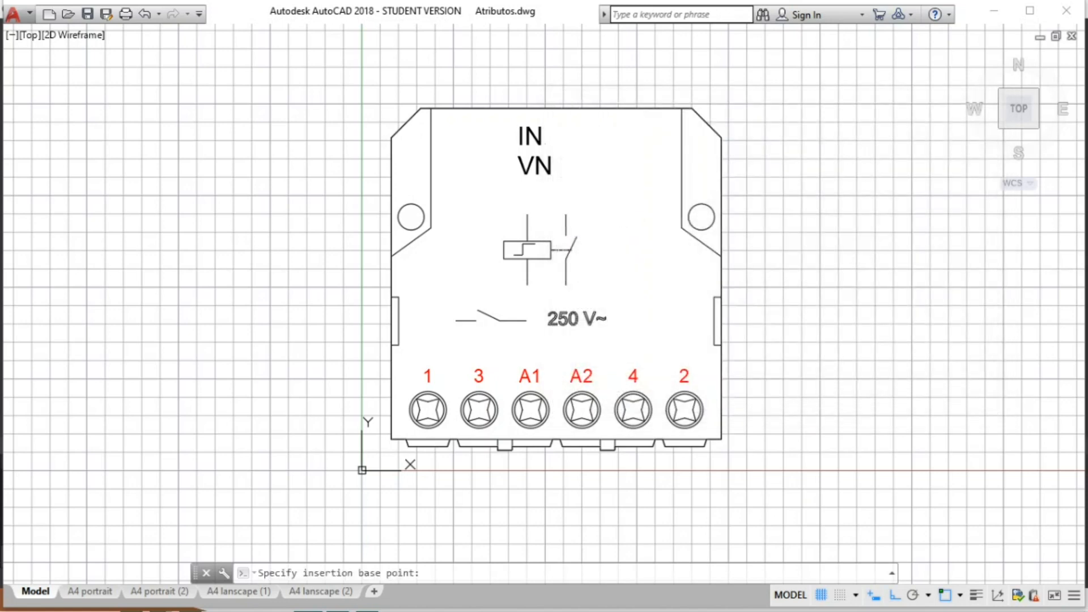
pyautogui.click(392, 296)
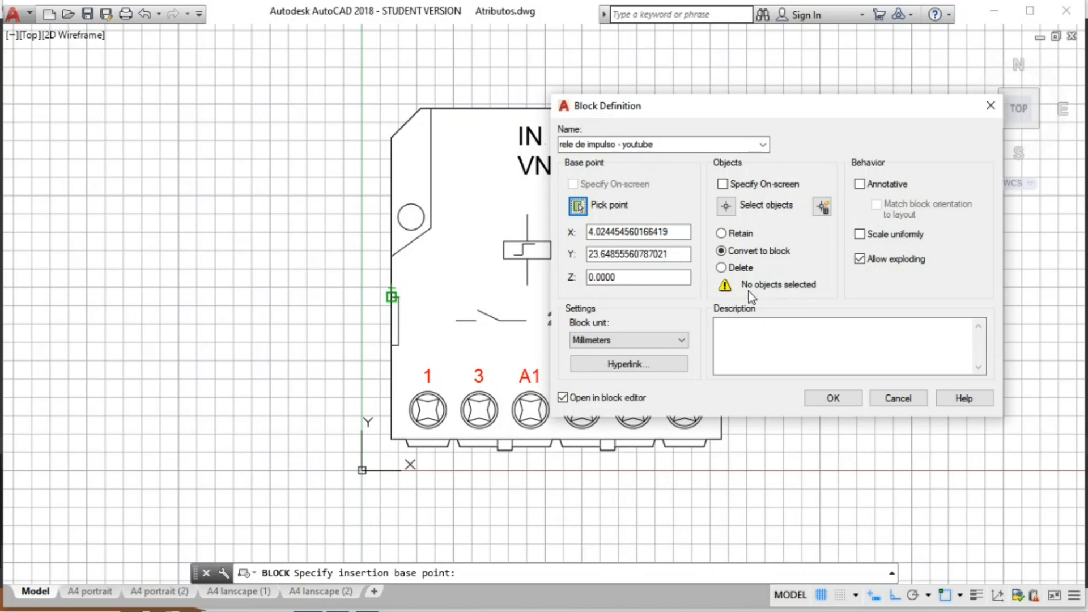
# Select the entire relay drawing, including the IN and VN attributes, as the block's objects
pyautogui.click(726, 208)
pyautogui.click(745, 73)
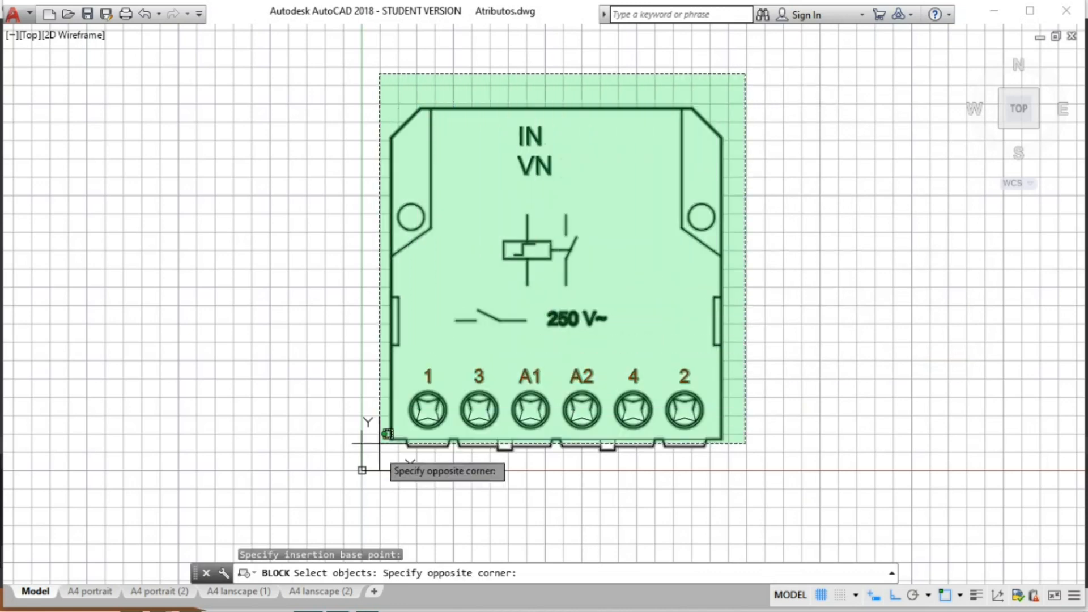
pyautogui.click(352, 459)
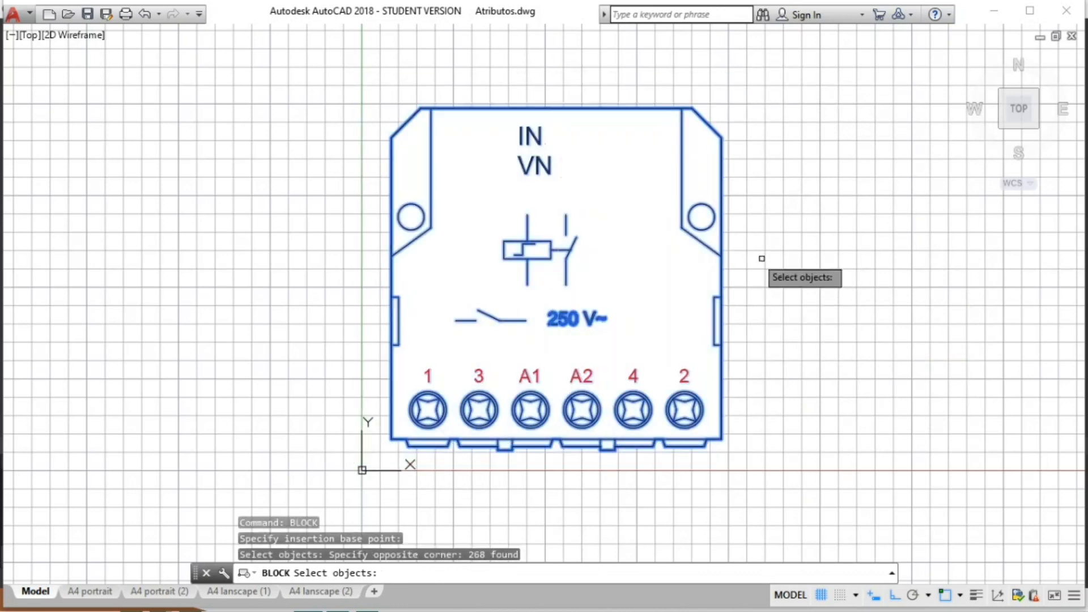
pyautogui.press('Return')
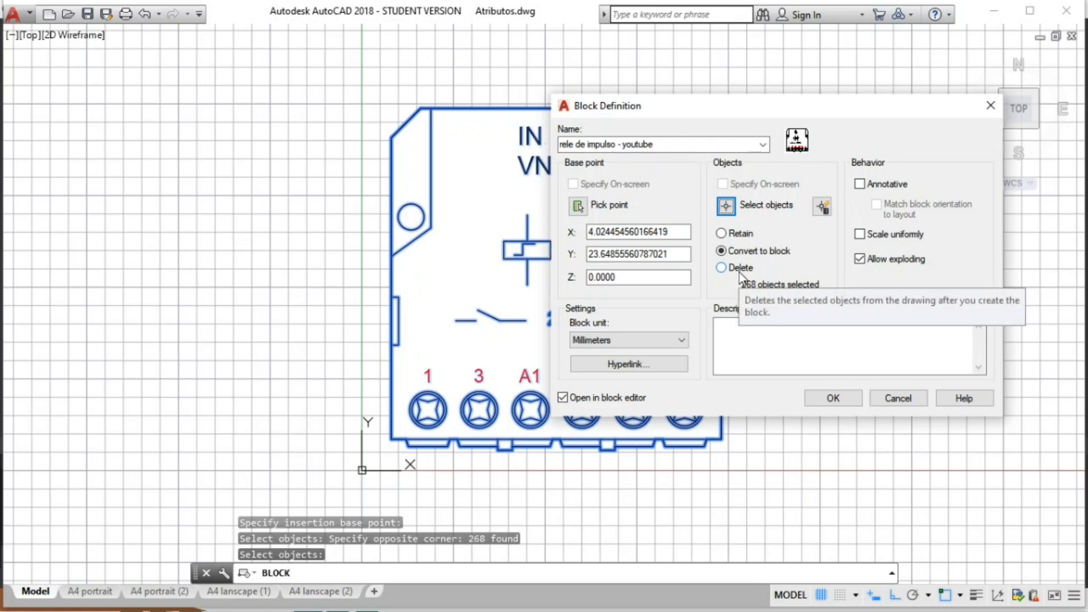
# Convert the selection to a block with Open in block editor turned off, keeping the default attribute values 127V and 5A
pyautogui.click(563, 397)
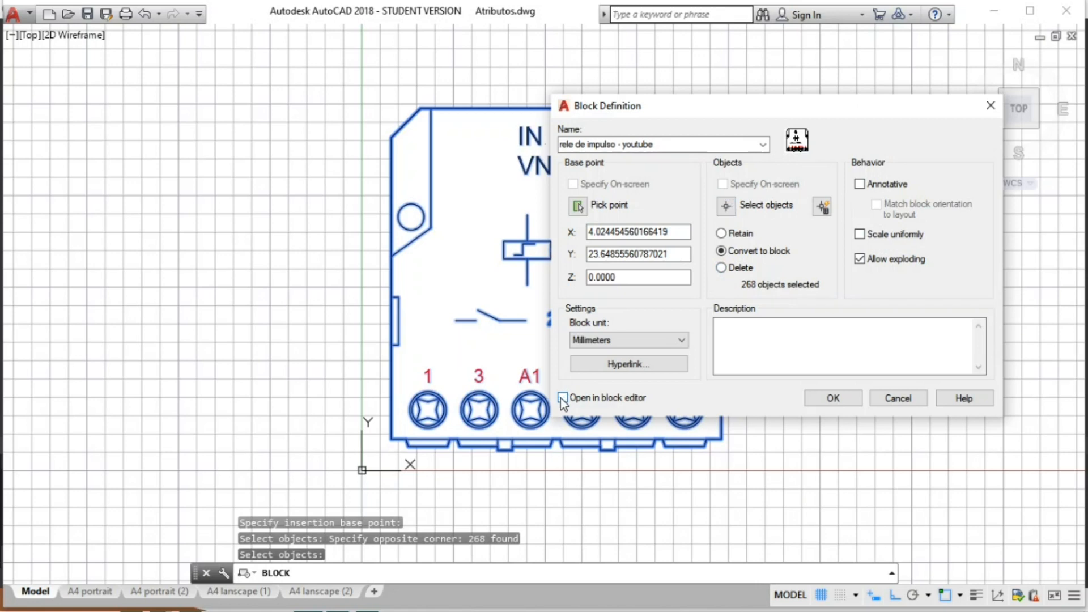
pyautogui.click(836, 406)
pyautogui.press('Return')
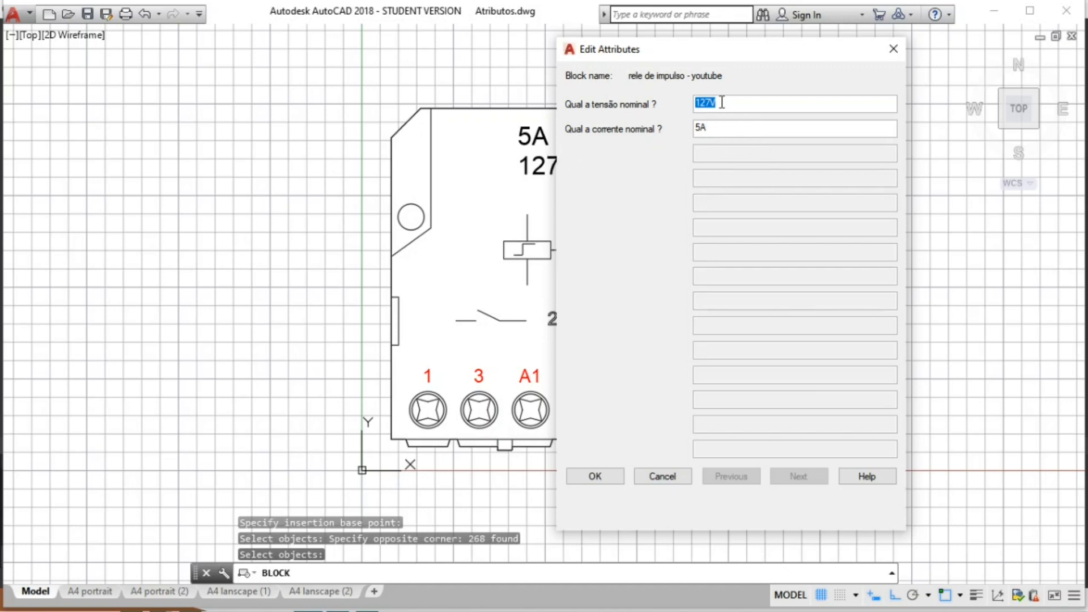
pyautogui.click(721, 129)
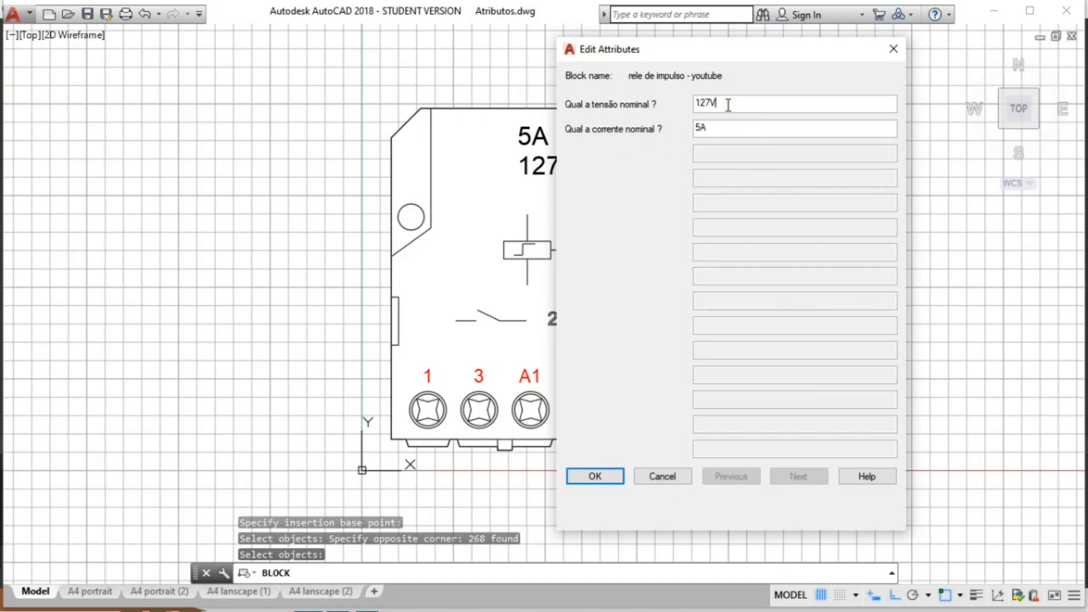
pyautogui.click(607, 475)
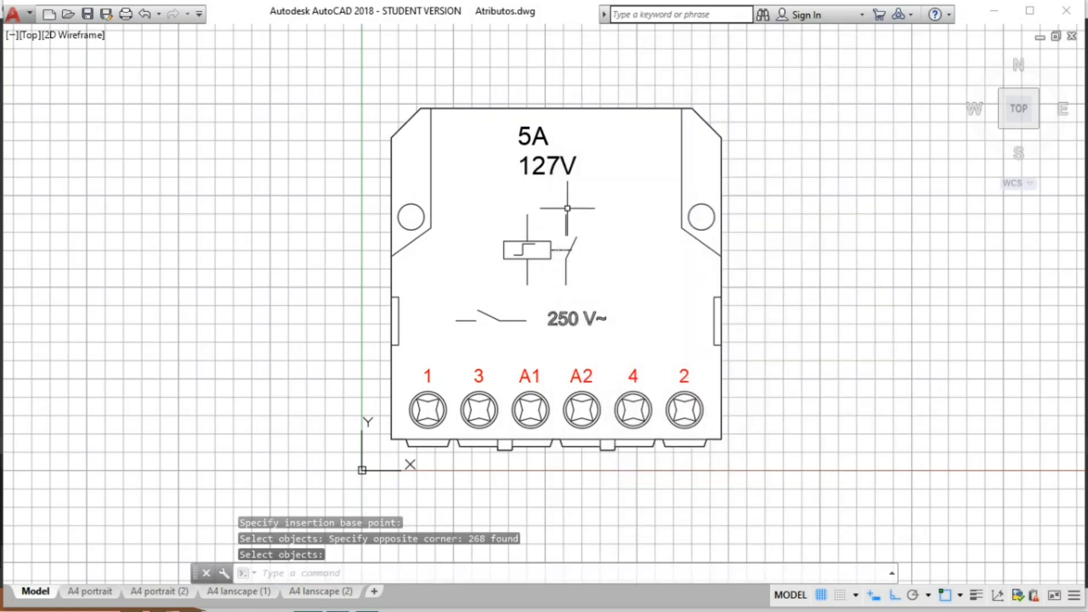
# Set the relay block's VN attribute value to 220V
pyautogui.doubleClick(533, 164)
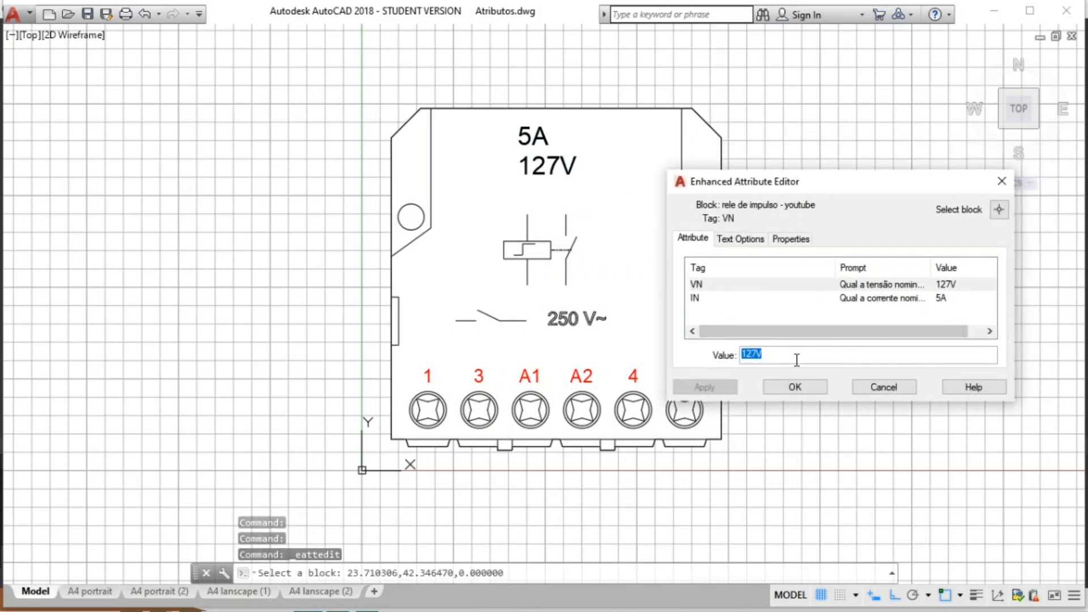
pyautogui.click(758, 355)
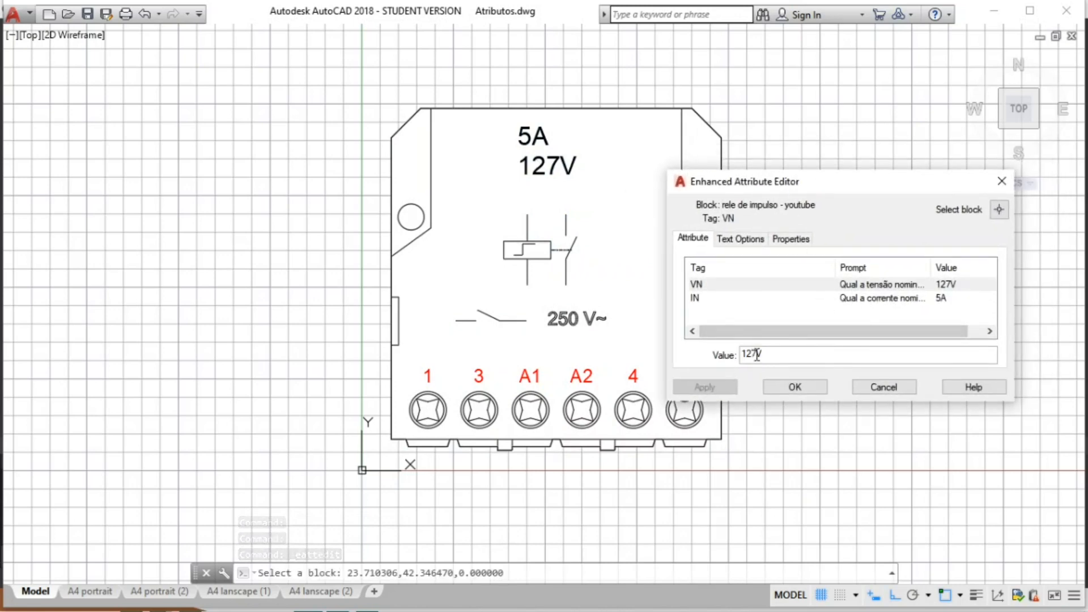
pyautogui.moveTo(756, 355); pyautogui.dragTo(692, 350)
pyautogui.write('220')
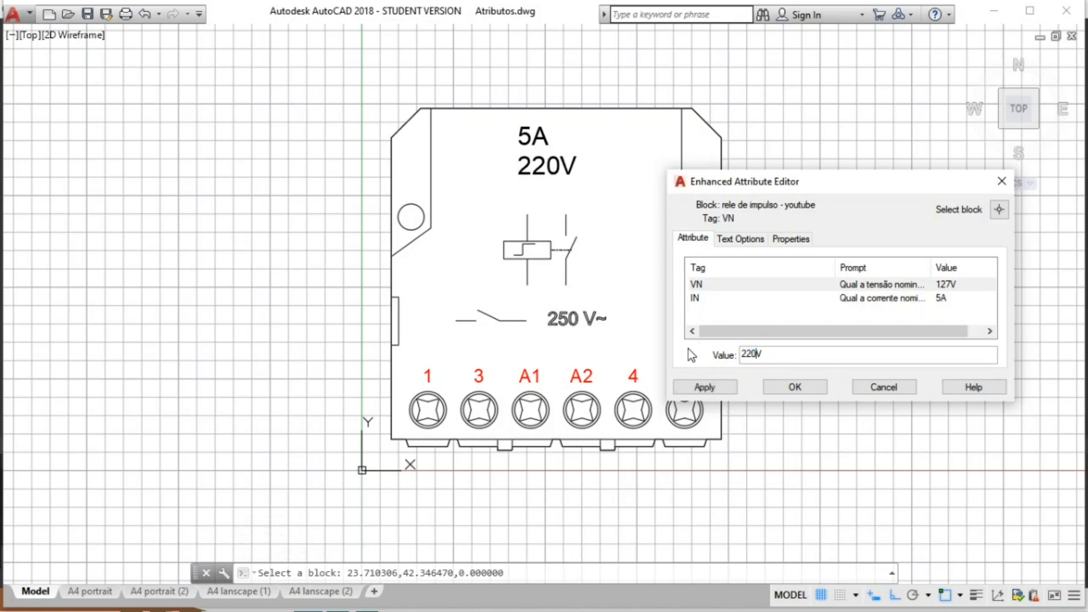
# Set the relay block's IN attribute value to 2A and accept the attribute changes
pyautogui.click(739, 298)
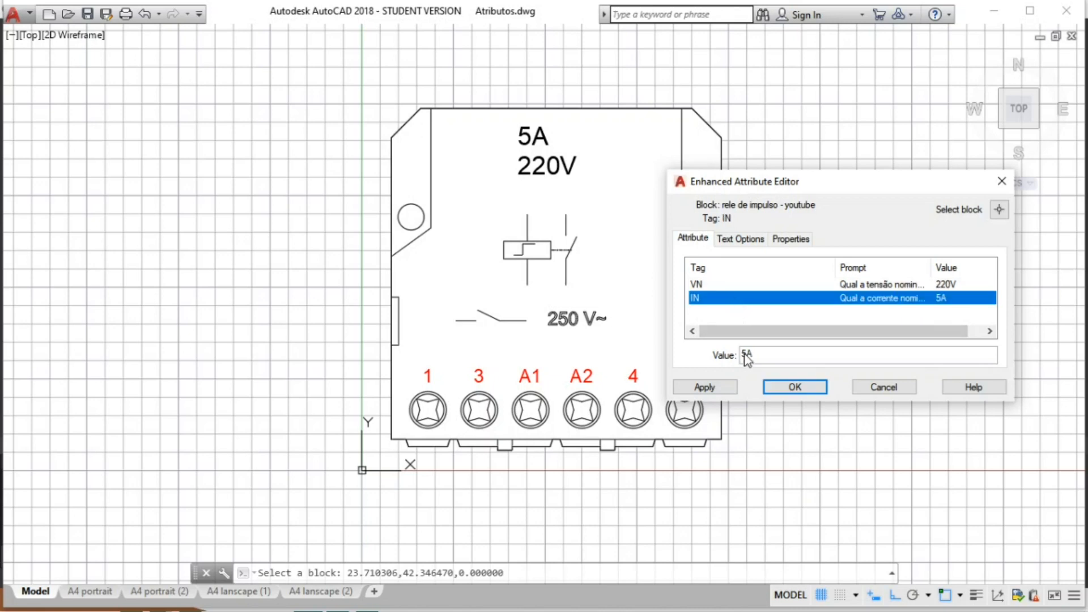
pyautogui.click(746, 357)
pyautogui.press('BackSpace')
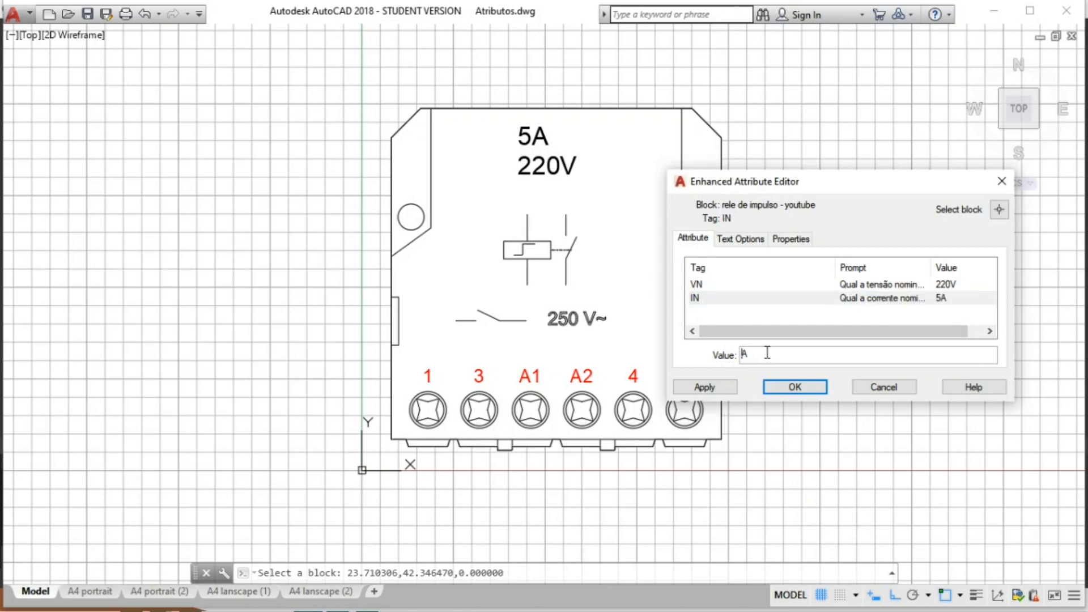
pyautogui.write('@')
pyautogui.press('BackSpace')
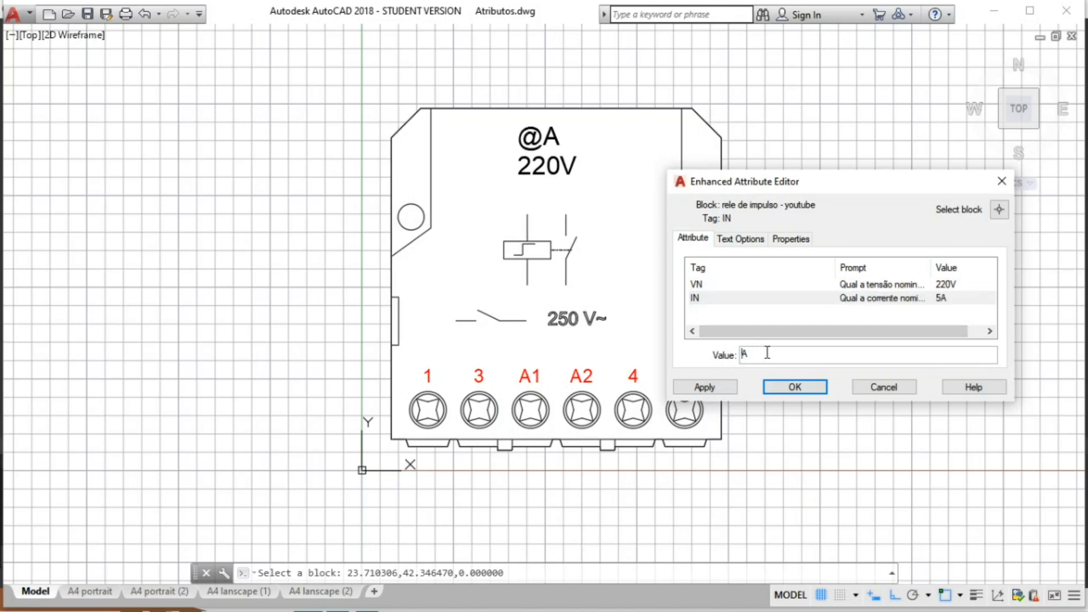
pyautogui.write('2')
pyautogui.click(795, 387)
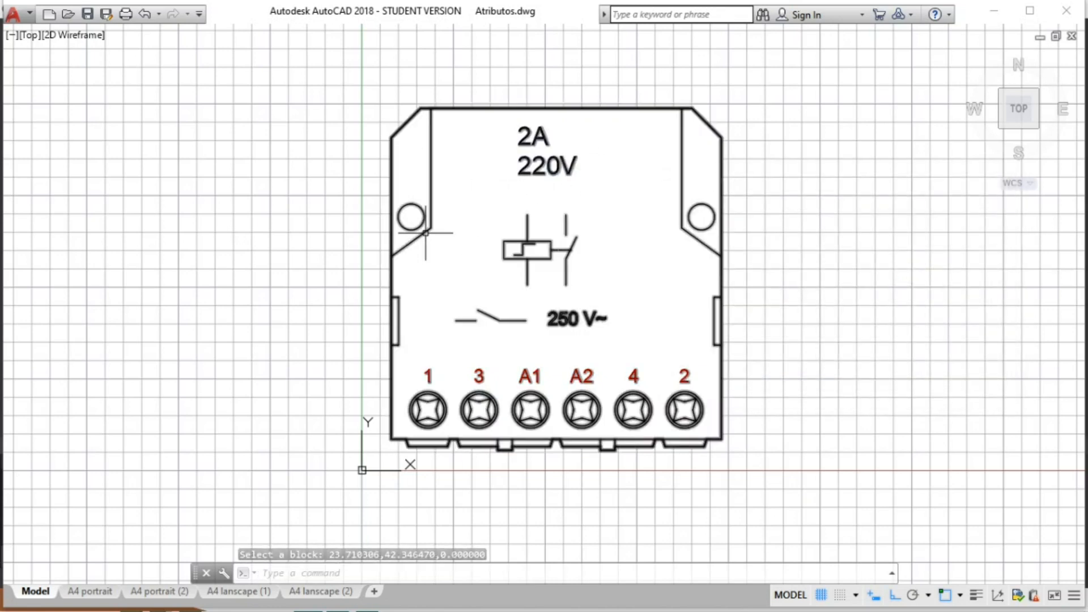
pyautogui.moveTo(424, 232)
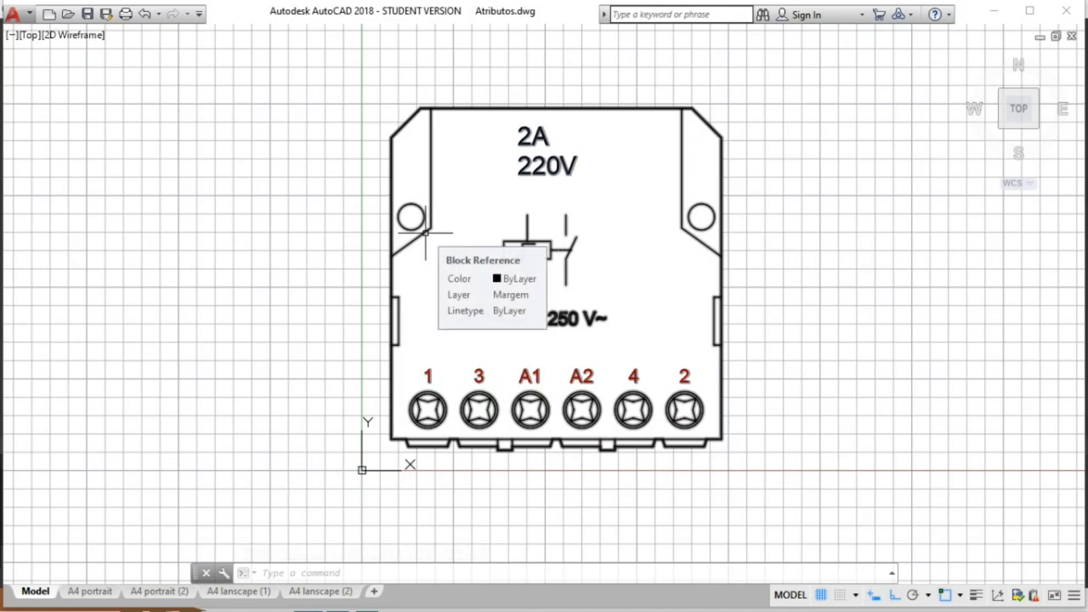